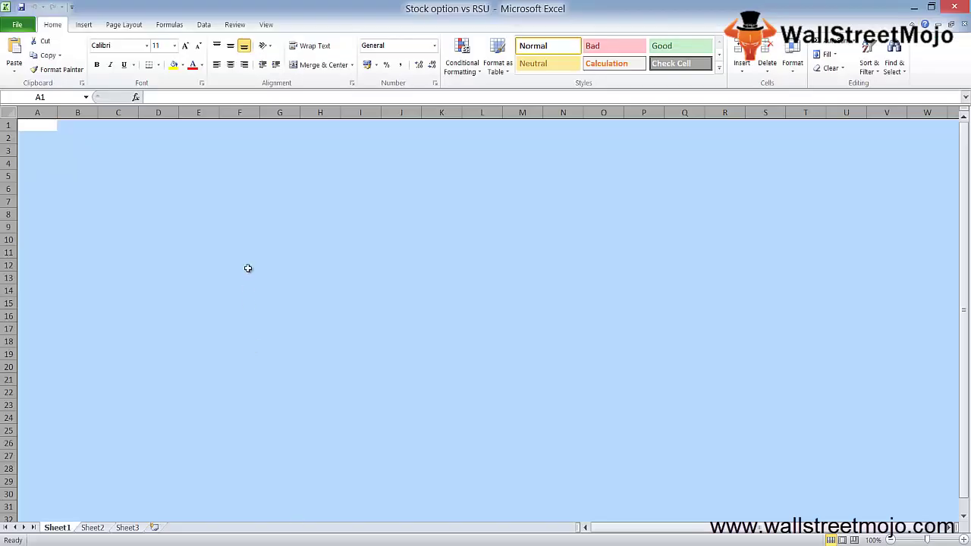
Enter the label 'Employee' in cell B2.
{"action": "left_click", "coordinate": [247, 267]}
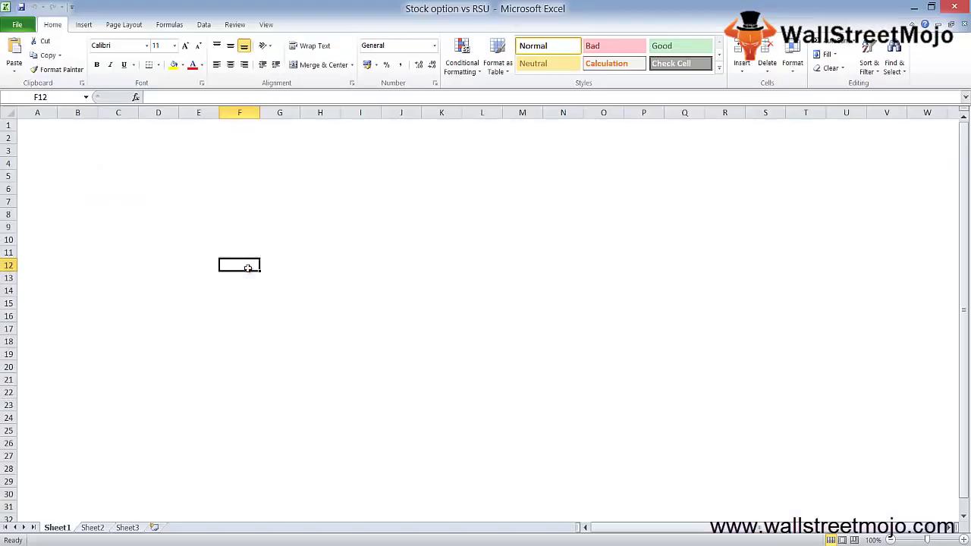
{"action": "key", "text": "Left"}
{"action": "key", "text": "Up"}
{"action": "key", "text": "Up"}
{"action": "key", "text": "Up"}
{"action": "key", "text": "Up"}
{"action": "key", "text": "Up"}
{"action": "key", "text": "Up"}
{"action": "key", "text": "Up"}
{"action": "key", "text": "Left"}
{"action": "key", "text": "Left"}
{"action": "key", "text": "Up"}
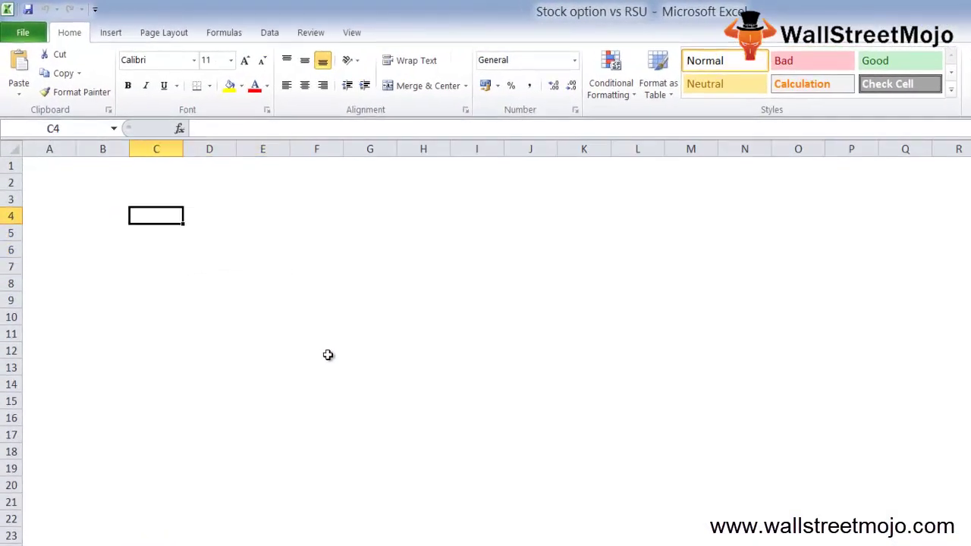
{"action": "key", "text": "Left"}
{"action": "key", "text": "Up"}
{"action": "key", "text": "Up"}
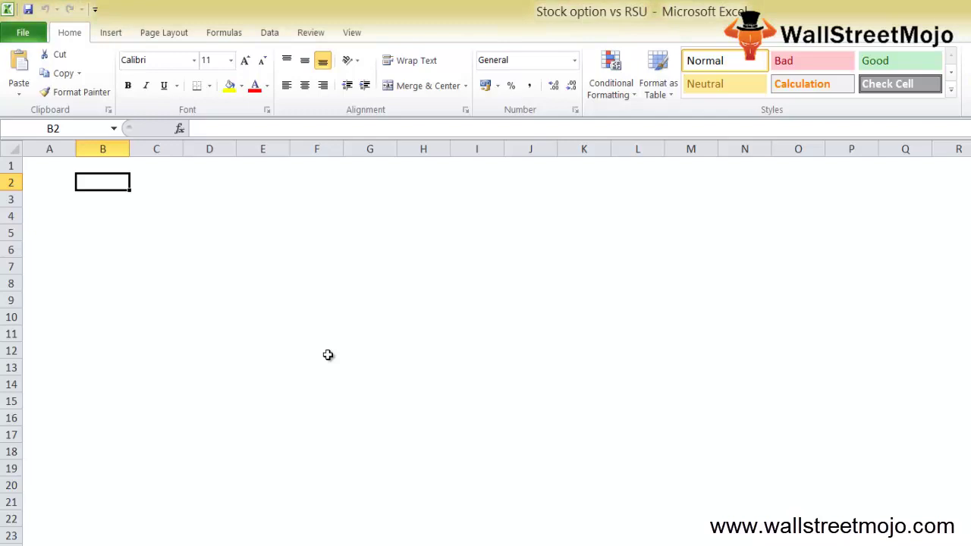
{"action": "type", "text": "Employee"}
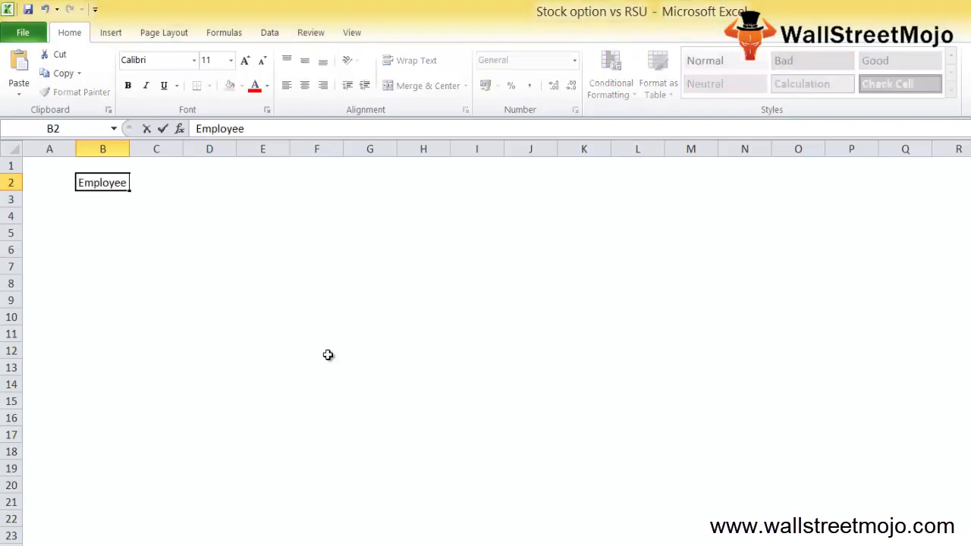
{"action": "key", "text": "Return"}
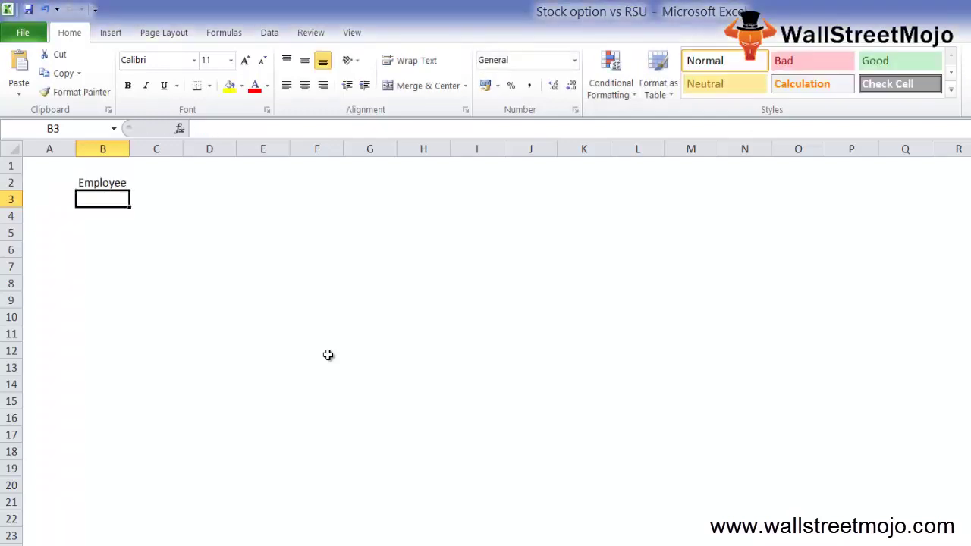
Add 'Call and option' in B3 and the heading 'SO vs RSU' in B6.
{"action": "type", "text": "Call na"}
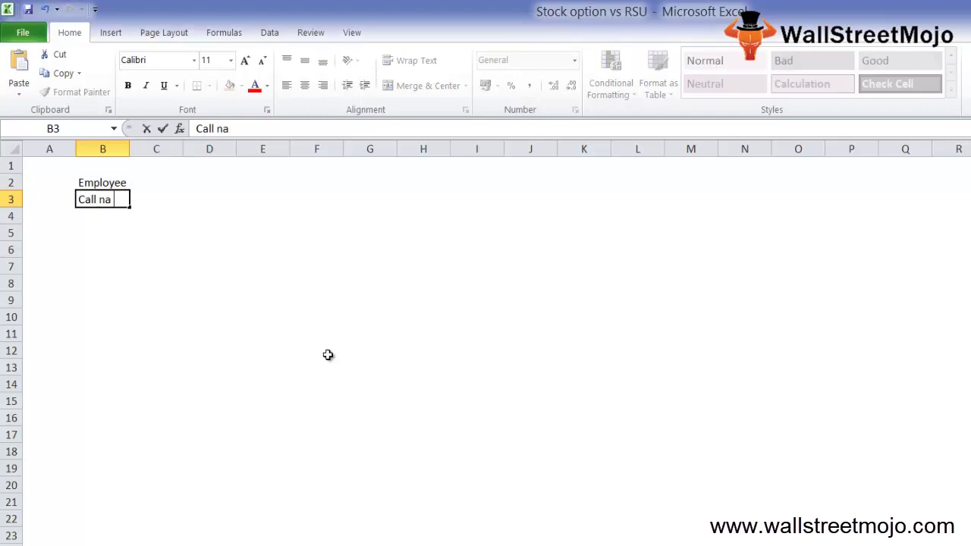
{"action": "key", "text": "BackSpace"}
{"action": "key", "text": "BackSpace"}
{"action": "type", "text": "and options"}
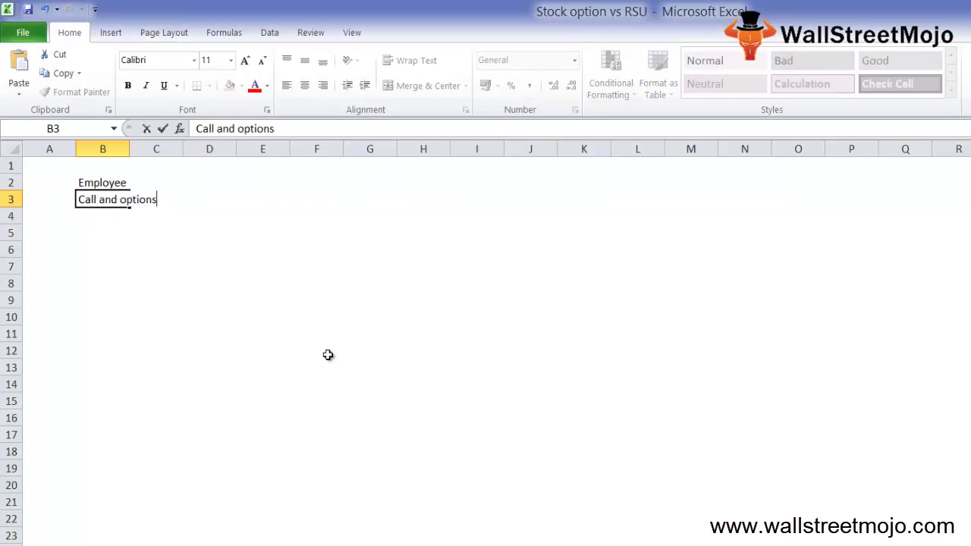
{"action": "key", "text": "BackSpace"}
{"action": "key", "text": "Return"}
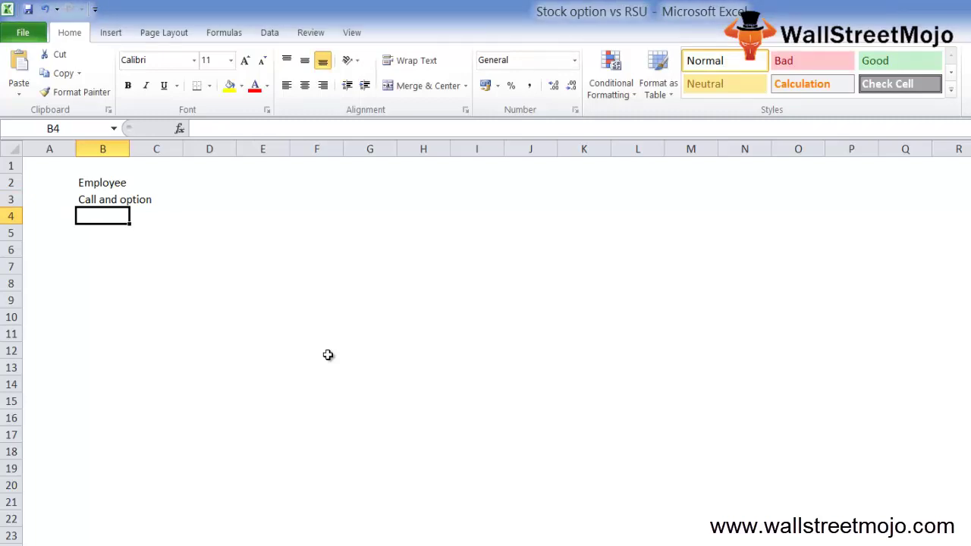
{"action": "key", "text": "Return"}
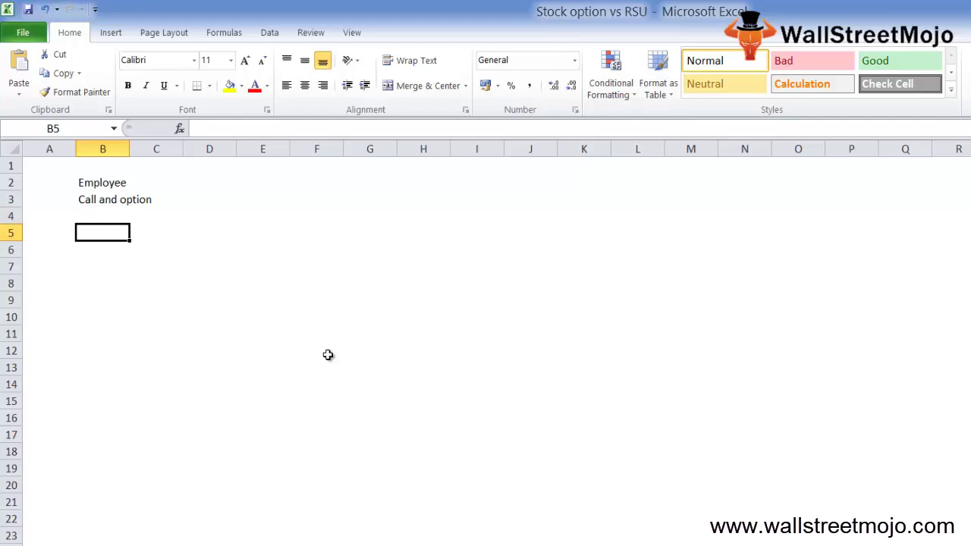
{"action": "key", "text": "Return"}
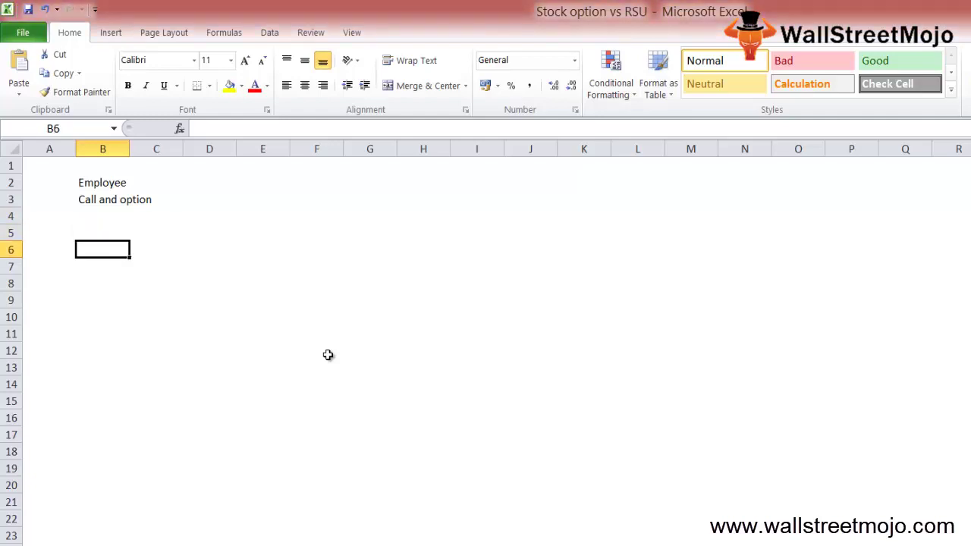
{"action": "type", "text": "SO vs"}
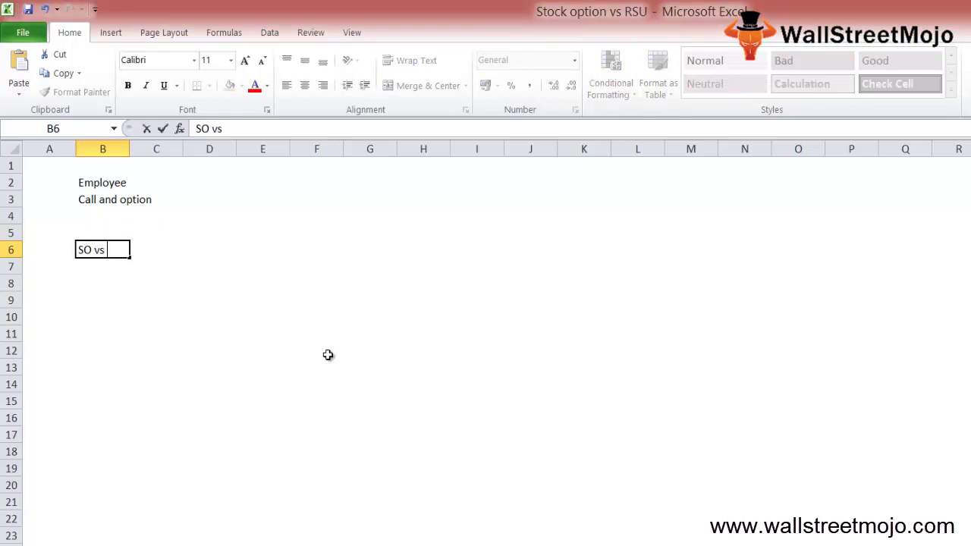
{"action": "type", "text": " RSU"}
{"action": "key", "text": "ctrl+Return"}
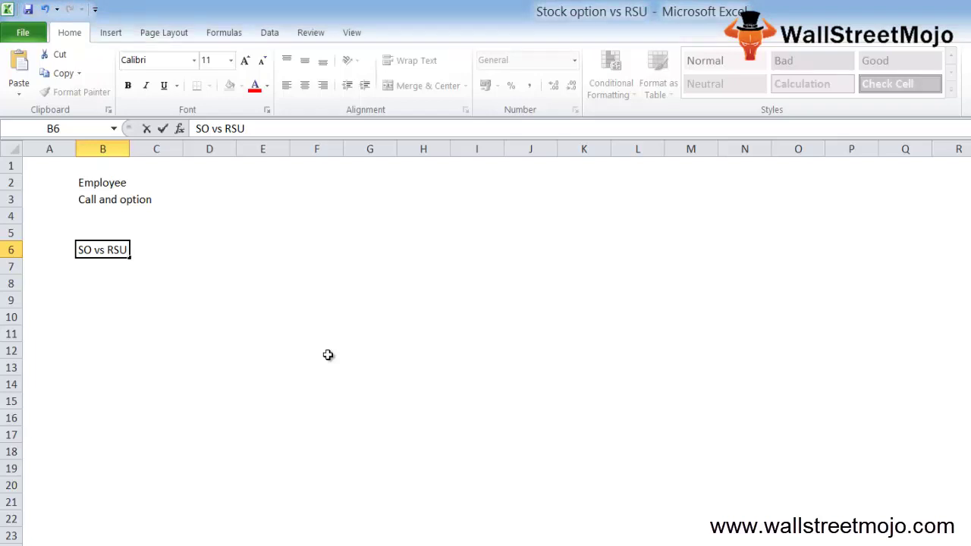
{"action": "key", "text": "Return"}
{"action": "key", "text": "Return"}
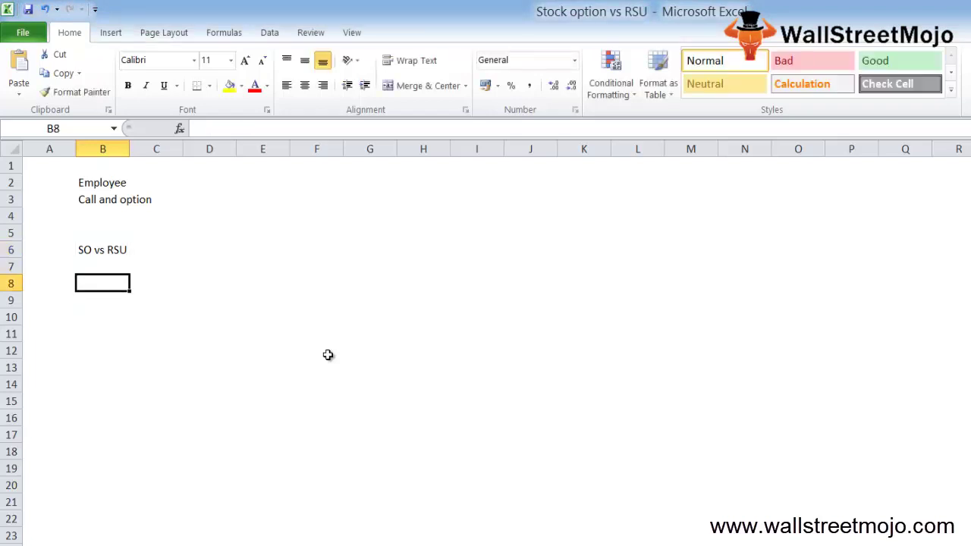
Label B8 'CEO' and enter 20000 in B9.
{"action": "type", "text": "CEO"}
{"action": "key", "text": "Return"}
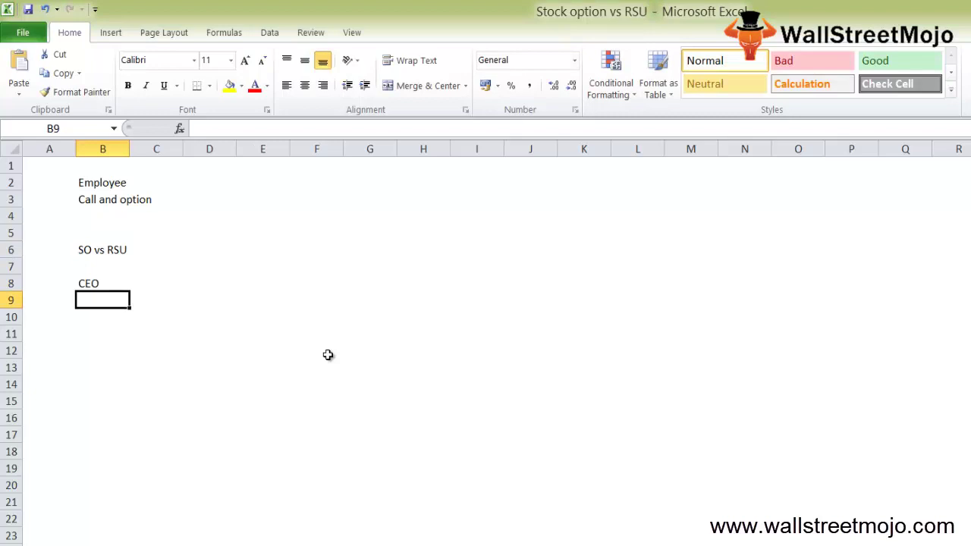
{"action": "type", "text": "1"}
{"action": "key", "text": "Right"}
{"action": "key", "text": "Left"}
{"action": "type", "text": "20000"}
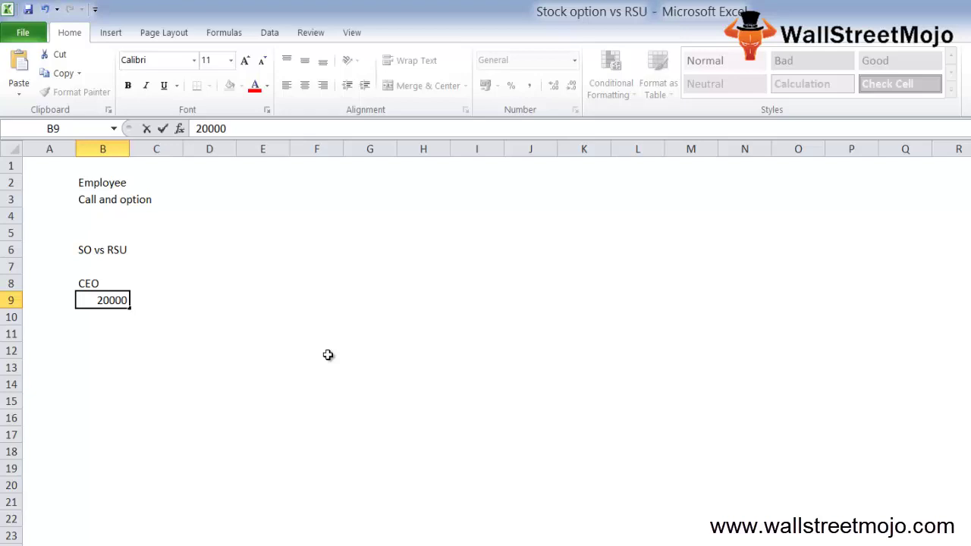
{"action": "key", "text": "Return"}
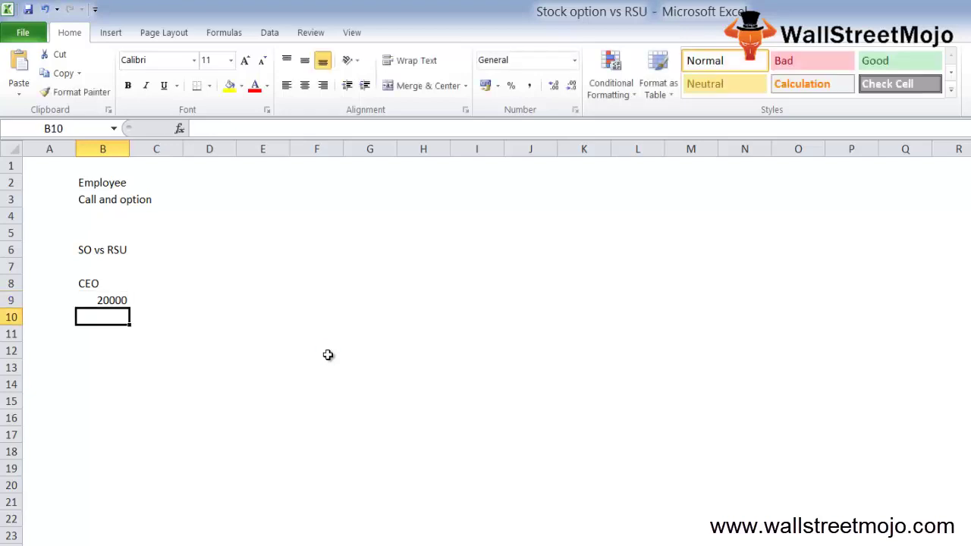
Enter 4, 15 and 11 in cells B10 through B12.
{"action": "type", "text": "4"}
{"action": "key", "text": "Return"}
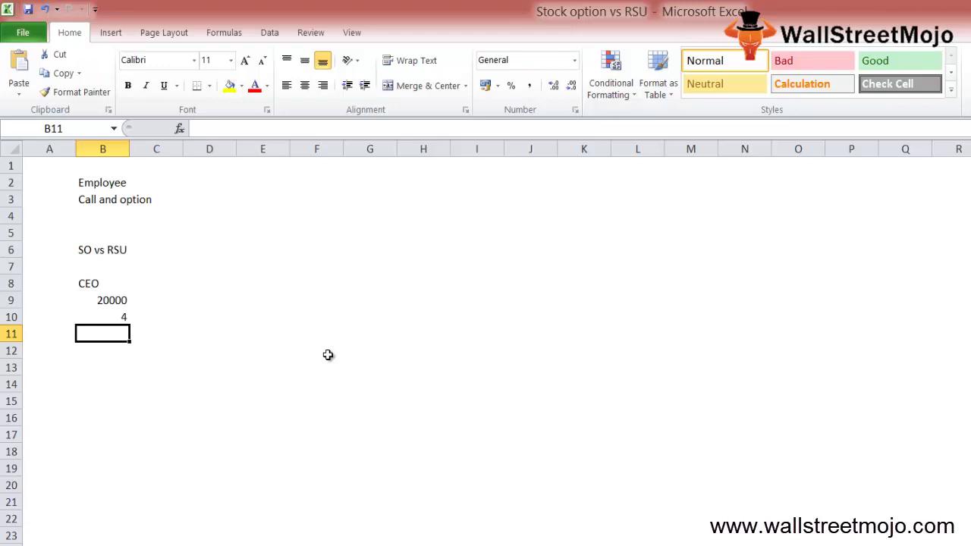
{"action": "type", "text": "2"}
{"action": "key", "text": "BackSpace"}
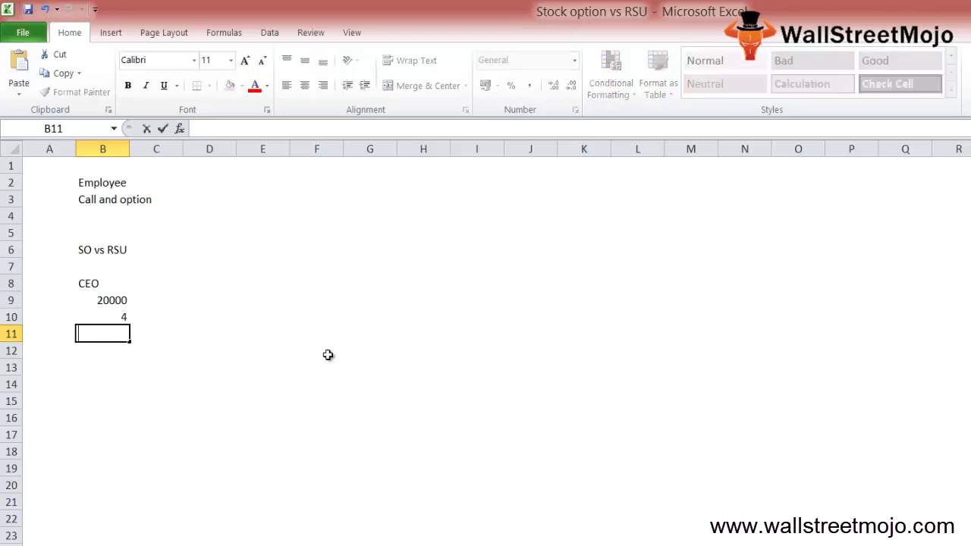
{"action": "type", "text": "15"}
{"action": "key", "text": "Return"}
{"action": "type", "text": "11"}
{"action": "key", "text": "Return"}
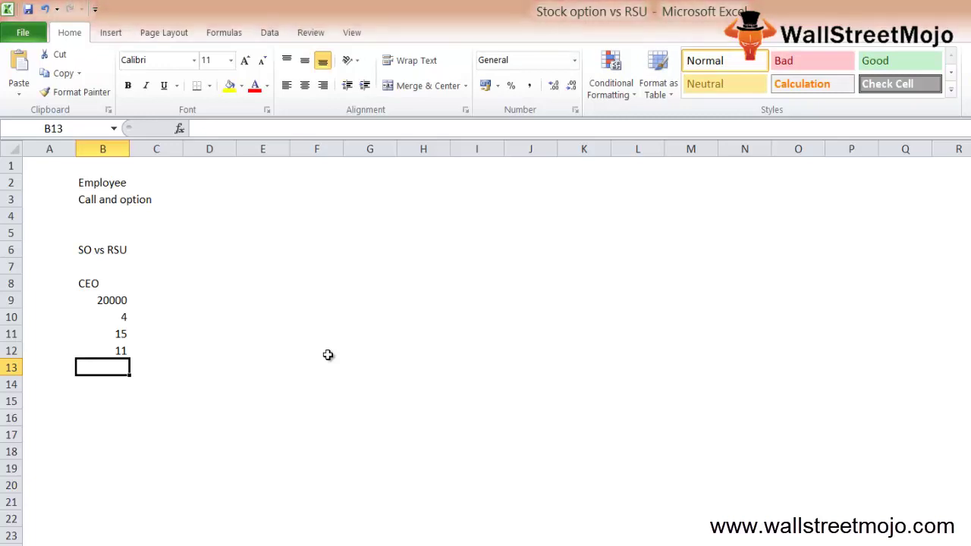
{"action": "key", "text": "Down"}
{"action": "key", "text": "Down"}
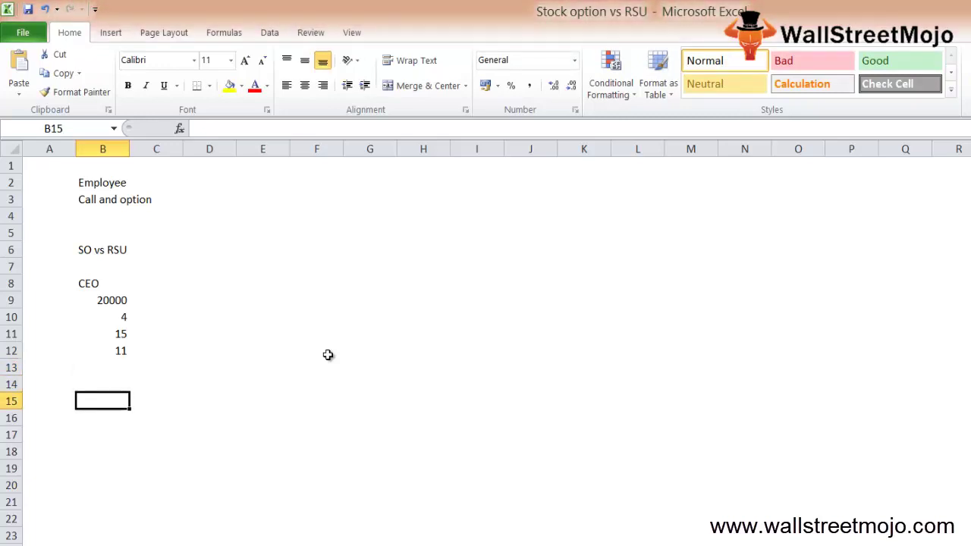
{"action": "type", "text": "Well"}
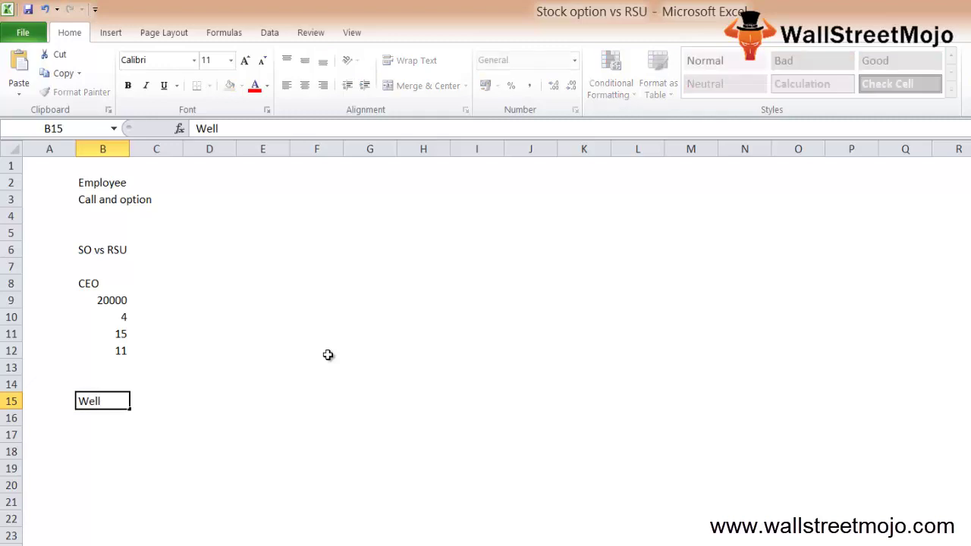
{"action": "key", "text": "Return"}
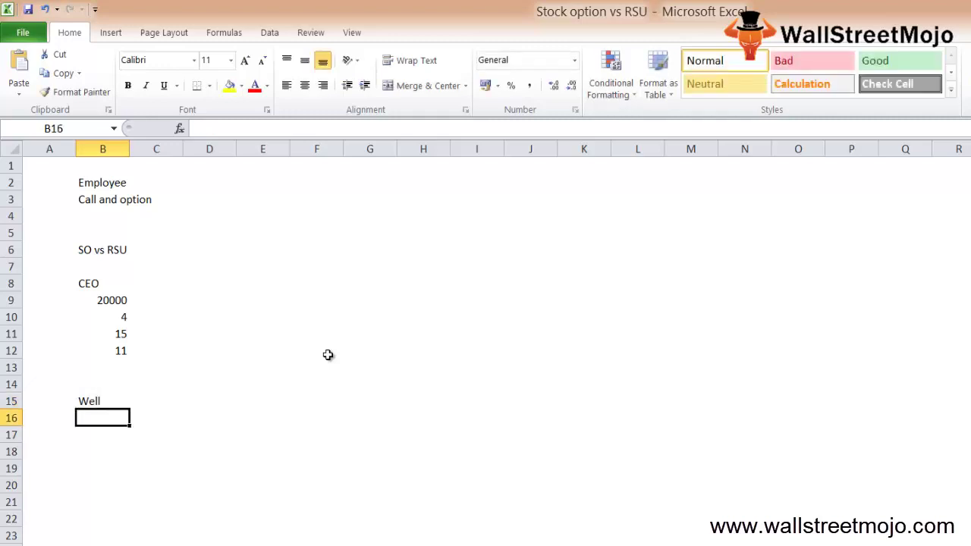
{"action": "type", "text": "Discount"}
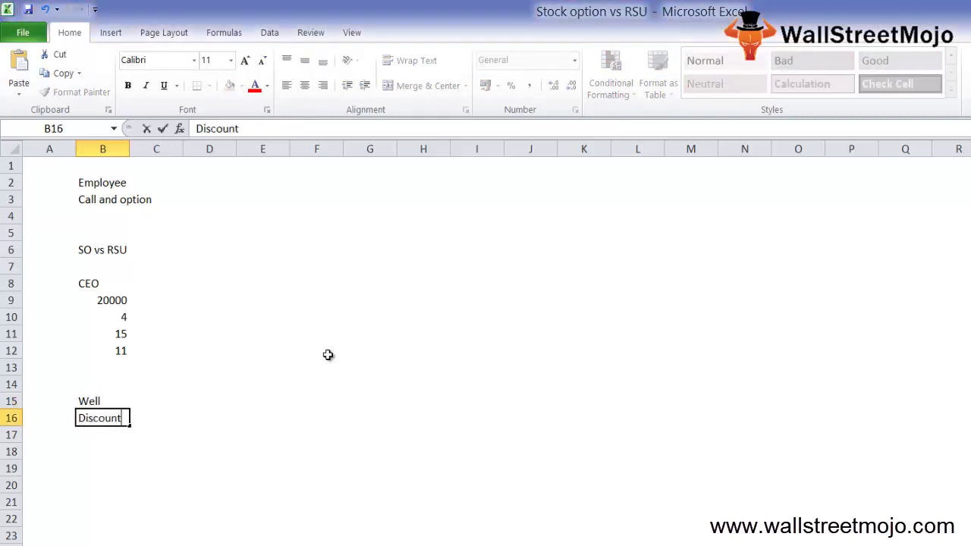
{"action": "key", "text": "Return"}
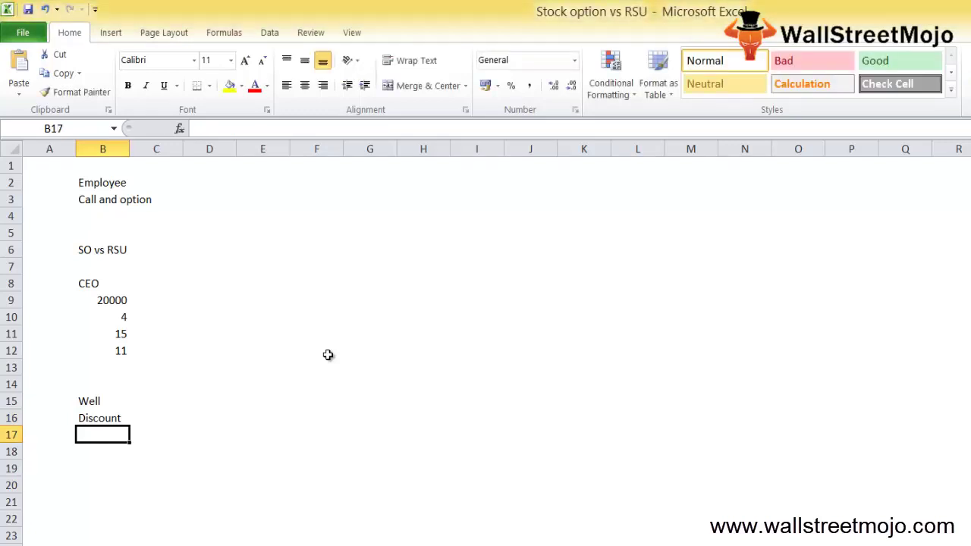
{"action": "key", "text": "Up"}
{"action": "key", "text": "Right"}
{"action": "key", "text": "F2"}
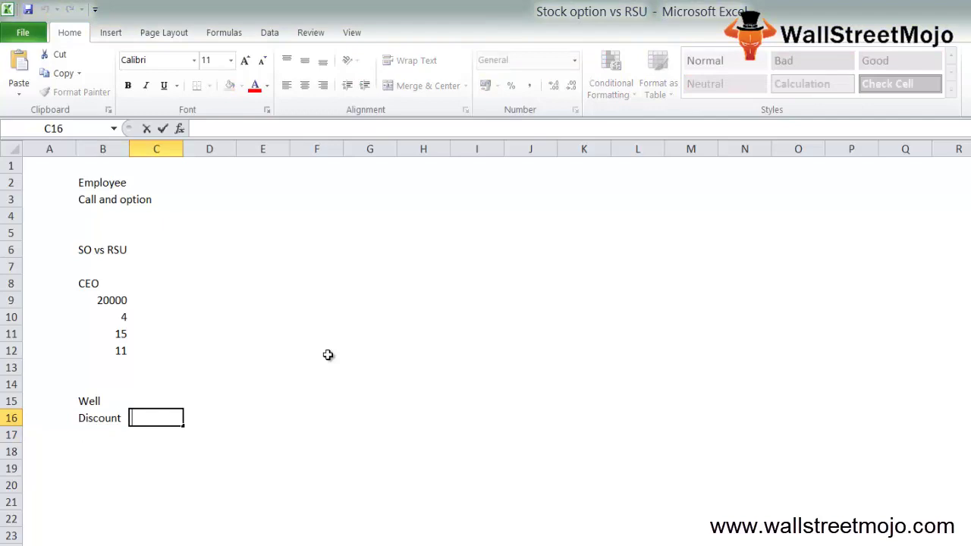
{"action": "type", "text": "("}
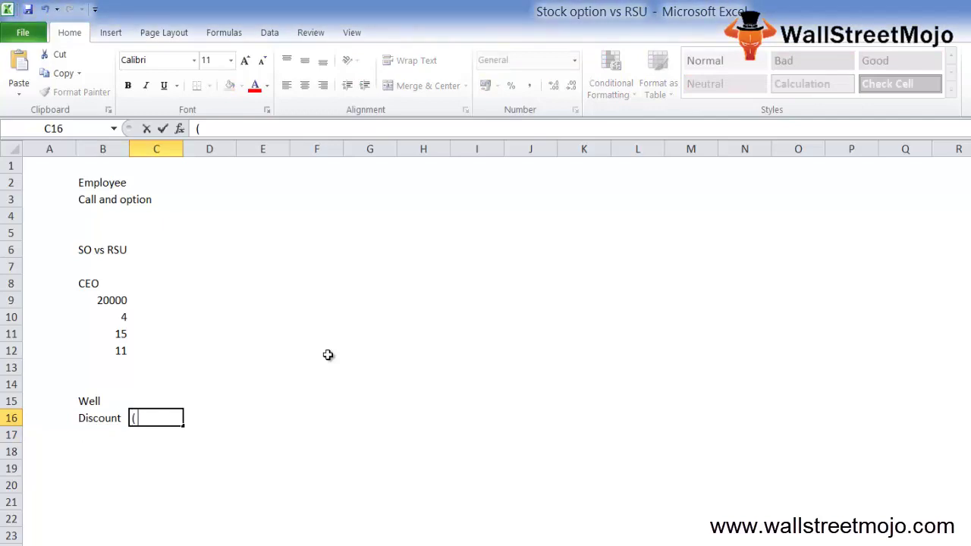
{"action": "type", "text": " Less the"}
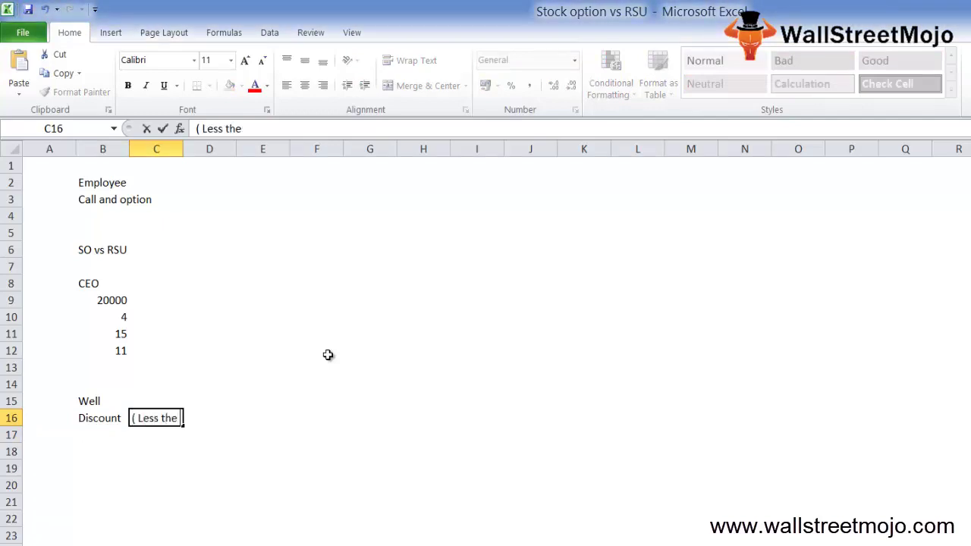
{"action": "type", "text": " price of the stock )"}
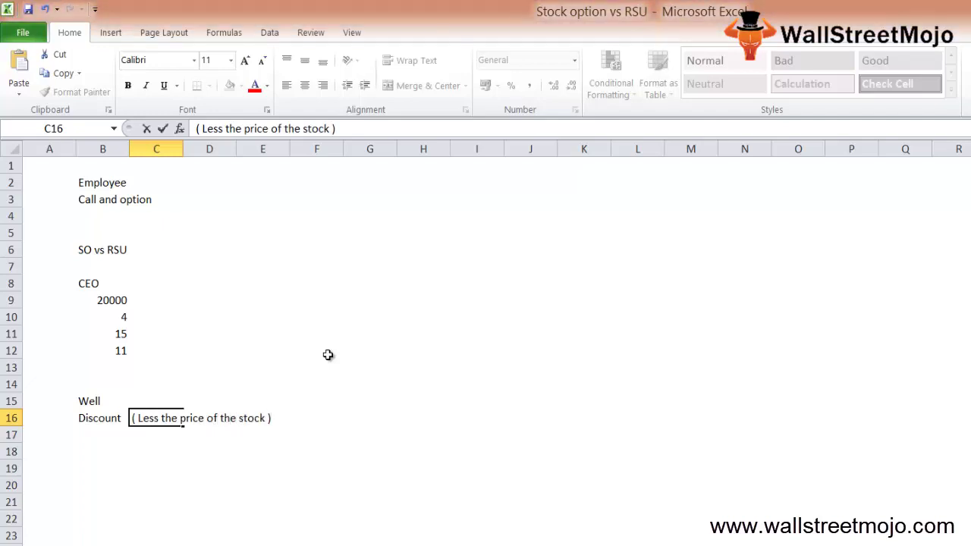
{"action": "key", "text": "Return"}
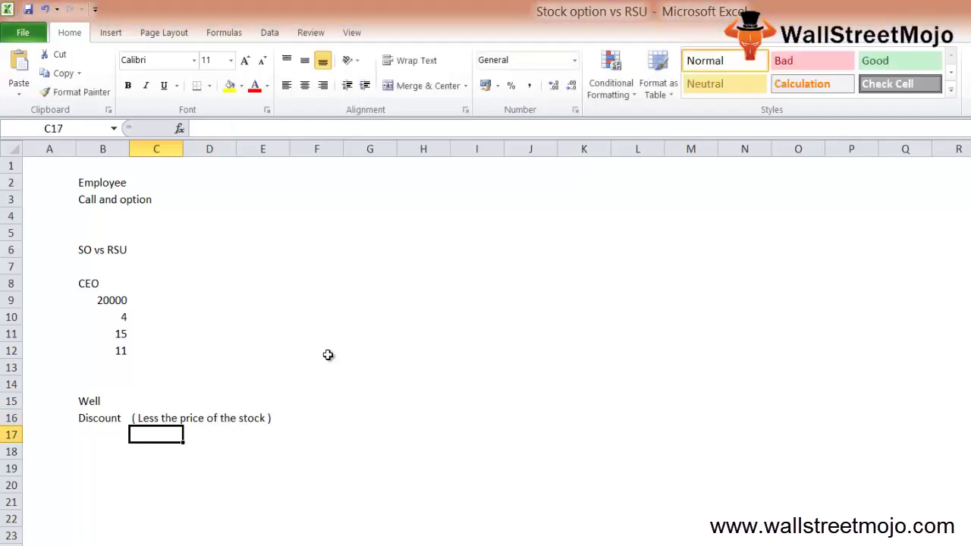
{"action": "key", "text": "Down"}
{"action": "key", "text": "Left"}
{"action": "key", "text": "Left"}
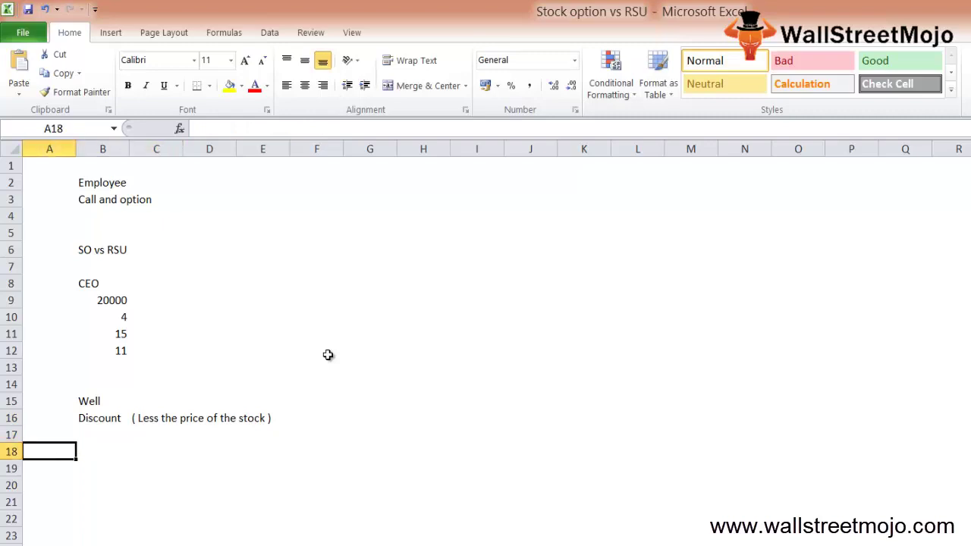
{"action": "key", "text": "Right"}
Enter 'RSU', 'Exceptional' and 'Vesting schedule' across row 18, ending in E18.
{"action": "type", "text": "RSU"}
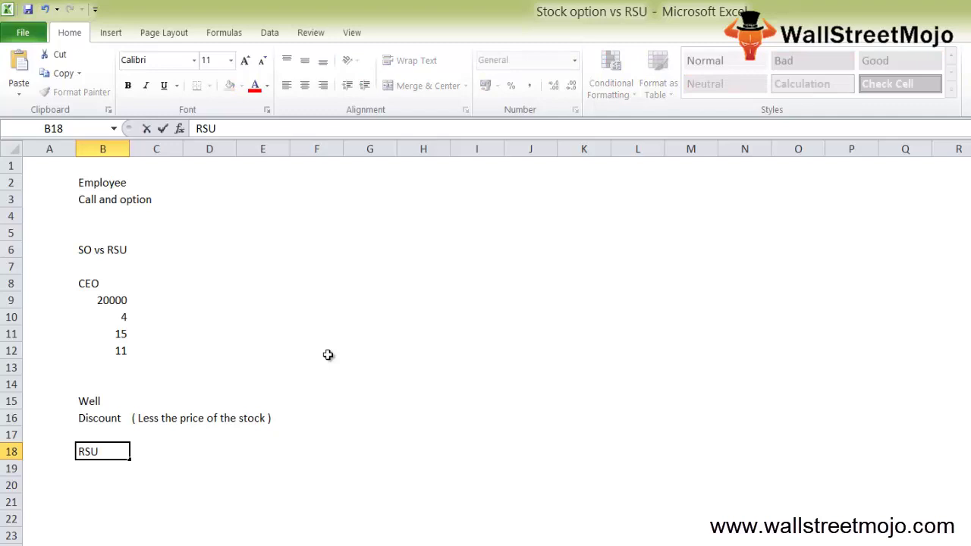
{"action": "key", "text": "Right"}
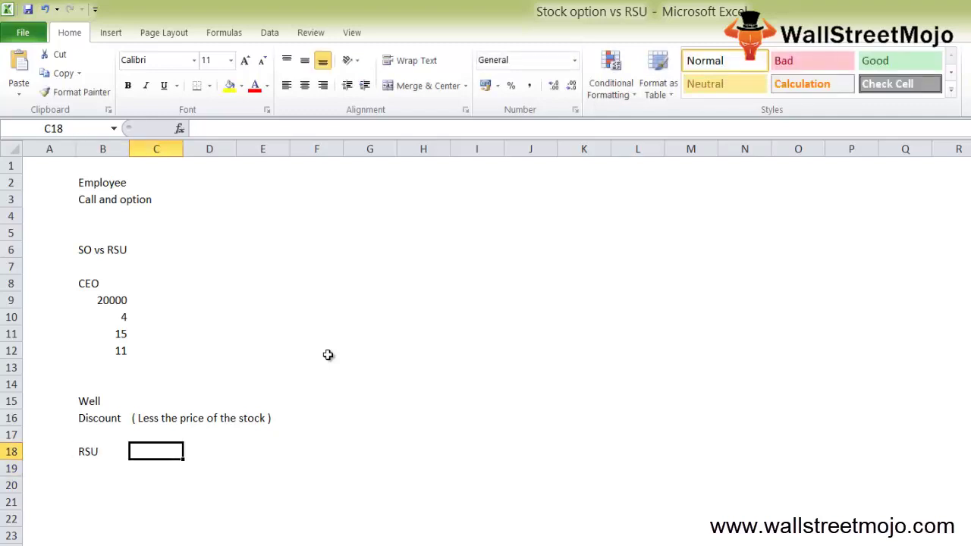
{"action": "type", "text": "Exceptional"}
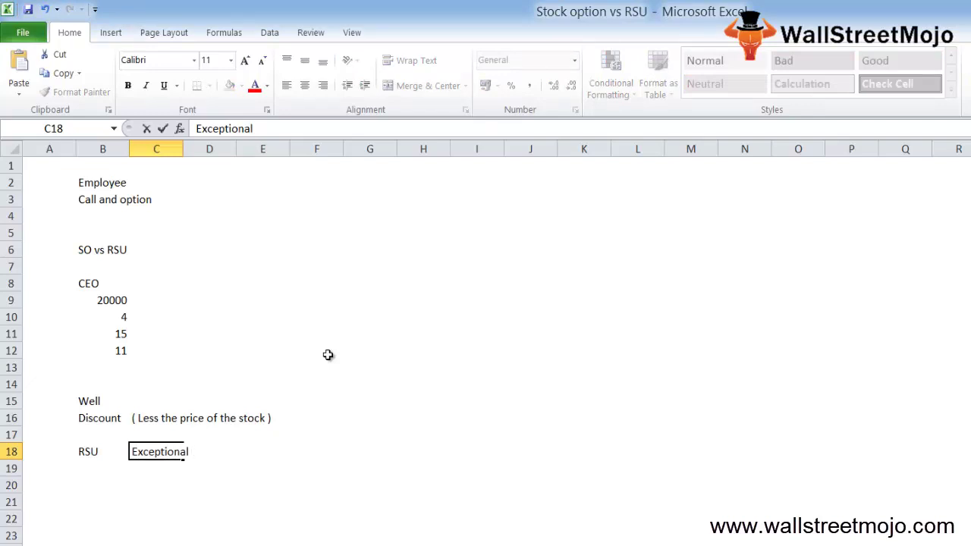
{"action": "key", "text": "Return"}
{"action": "key", "text": "Up"}
{"action": "key", "text": "Right"}
{"action": "key", "text": "Right"}
{"action": "type", "text": "V"}
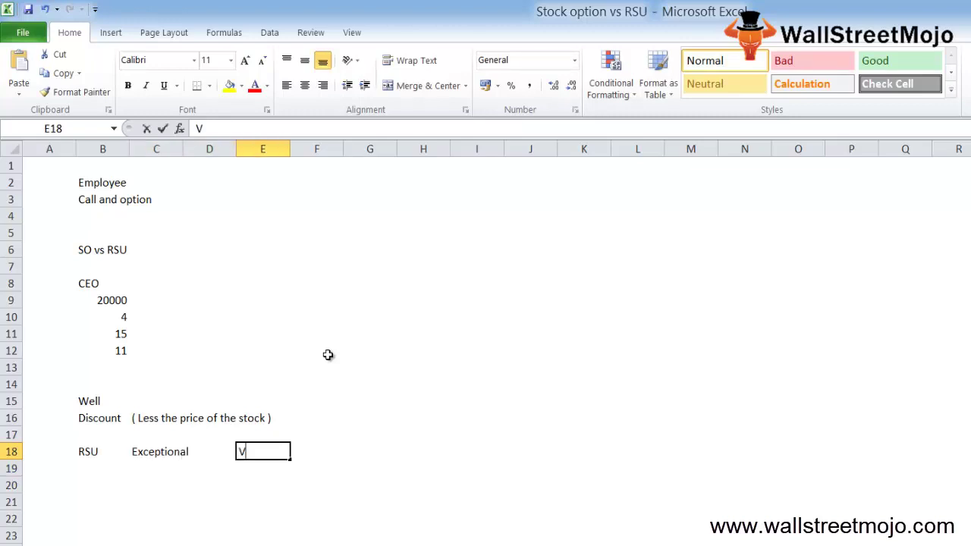
{"action": "type", "text": "esting "}
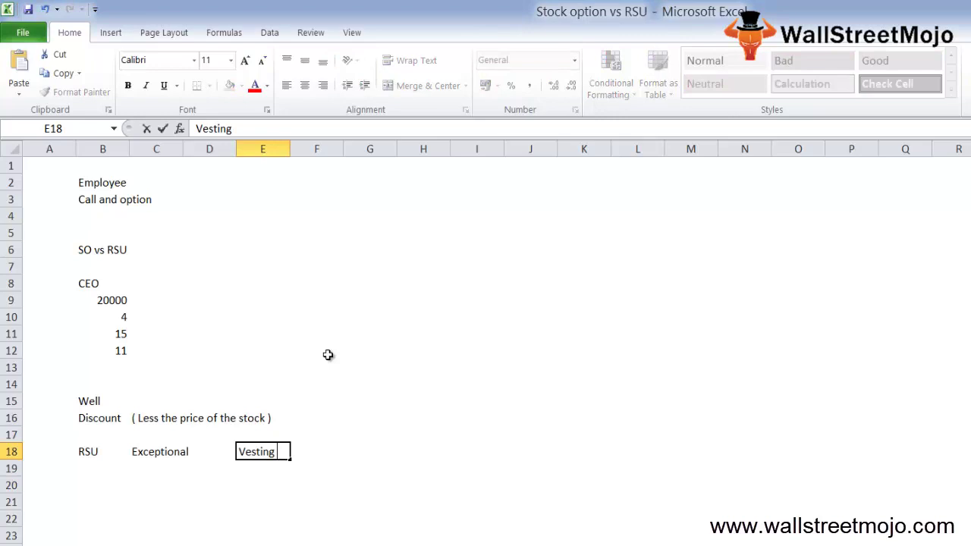
{"action": "type", "text": "schde"}
{"action": "key", "text": "BackSpace"}
{"action": "key", "text": "BackSpace"}
{"action": "type", "text": "edule"}
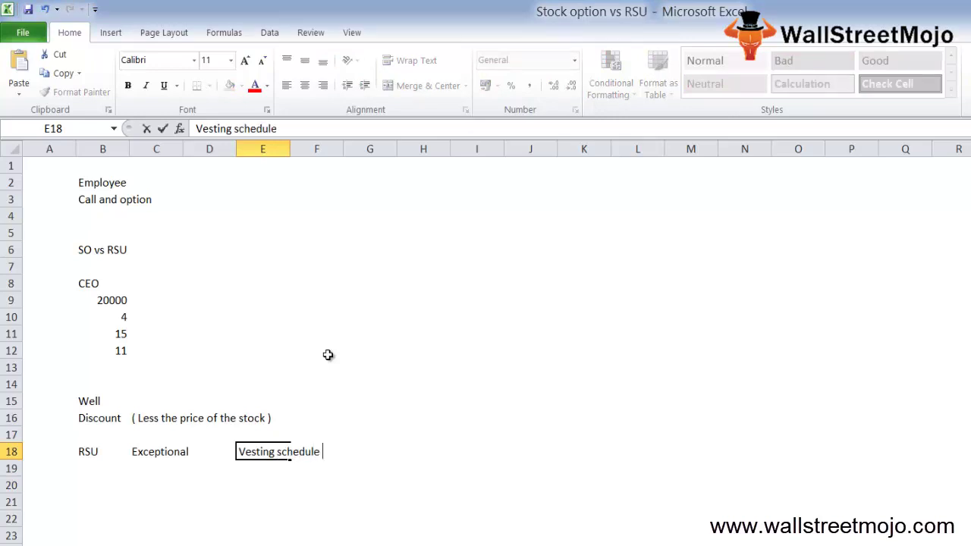
{"action": "key", "text": "Return"}
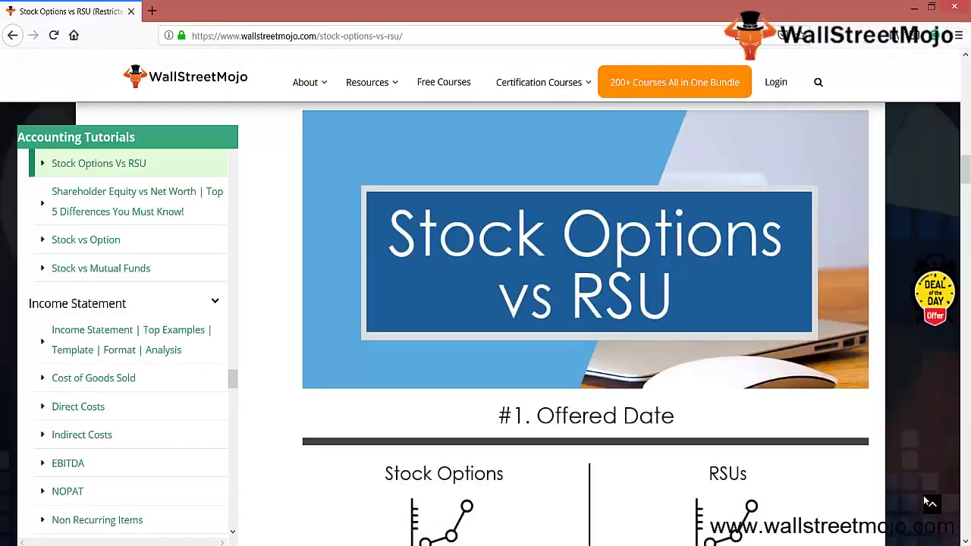
Read through the WallStreetMojo comparison from Offered Date down to #7 Tax Treatment.
{"action": "scroll", "coordinate": [927, 501], "scroll_direction": "down", "scroll_amount": 2}
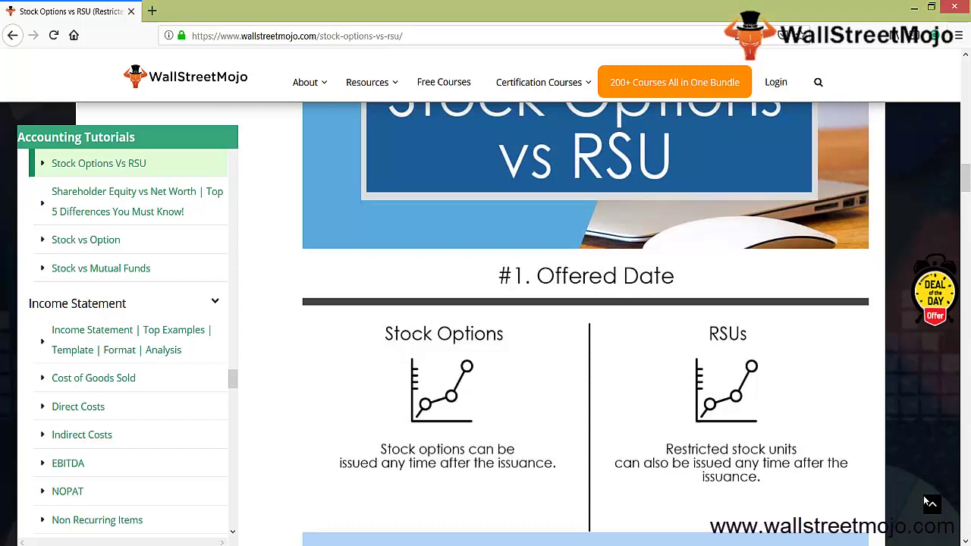
{"action": "scroll", "coordinate": [926, 502], "scroll_direction": "down", "scroll_amount": 4}
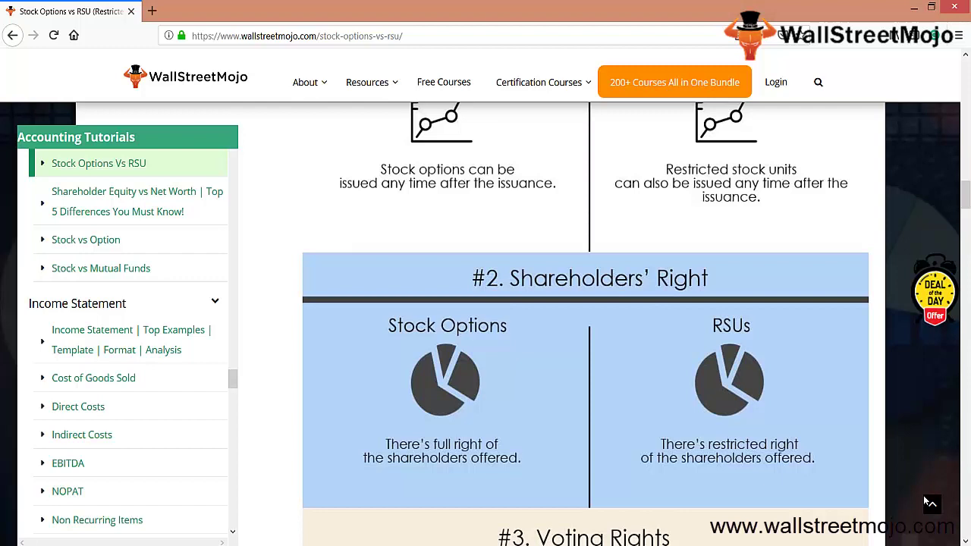
{"action": "scroll", "coordinate": [926, 501], "scroll_direction": "down", "scroll_amount": 3}
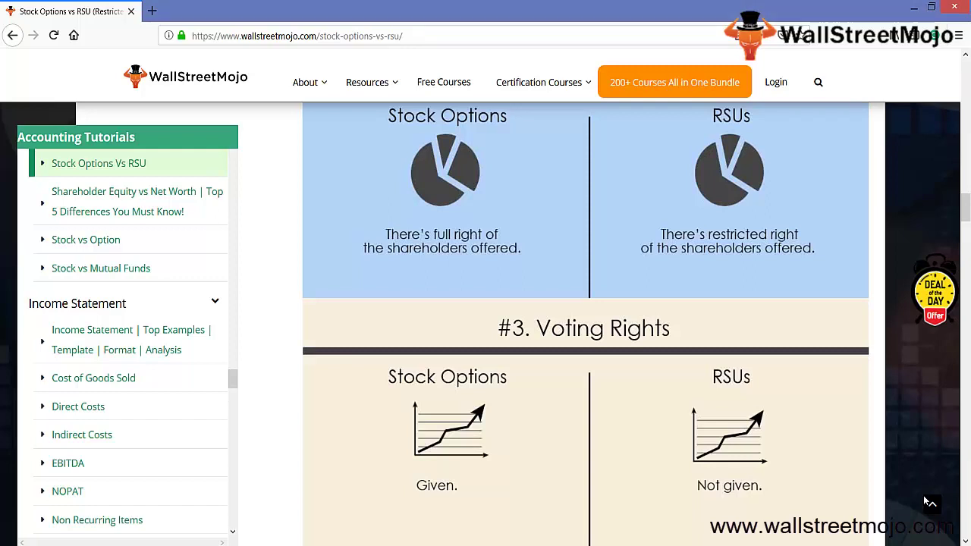
{"action": "scroll", "coordinate": [925, 500], "scroll_direction": "down", "scroll_amount": 4}
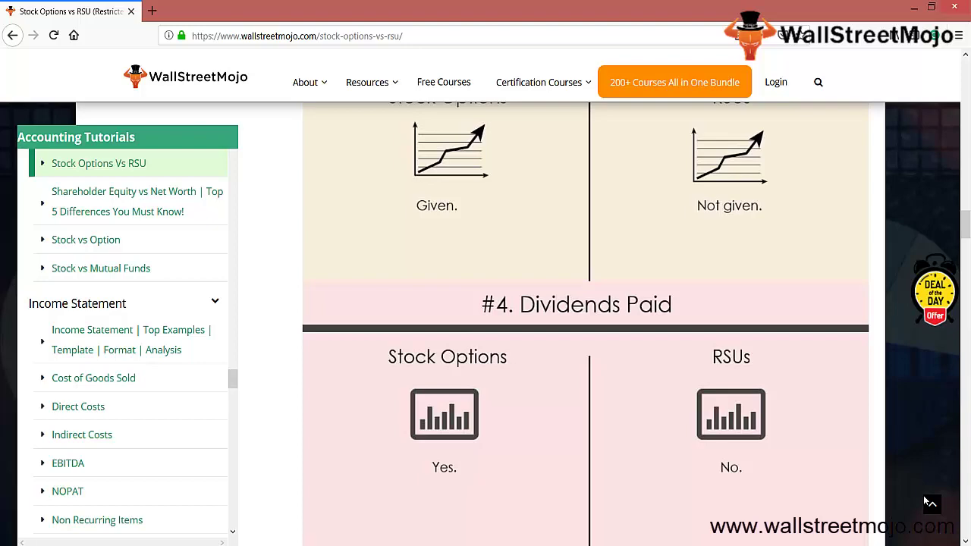
{"action": "scroll", "coordinate": [925, 500], "scroll_direction": "up", "scroll_amount": 3}
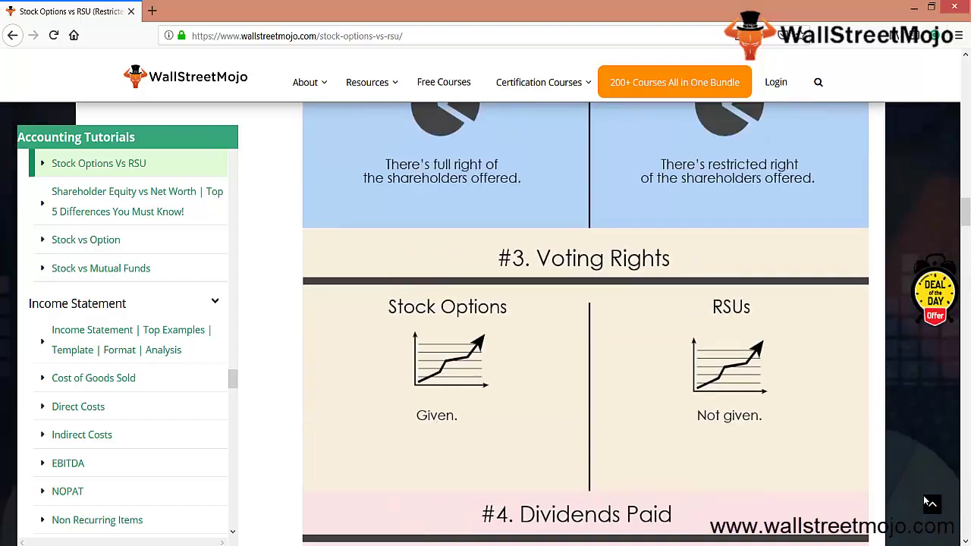
{"action": "scroll", "coordinate": [925, 501], "scroll_direction": "down", "scroll_amount": 2}
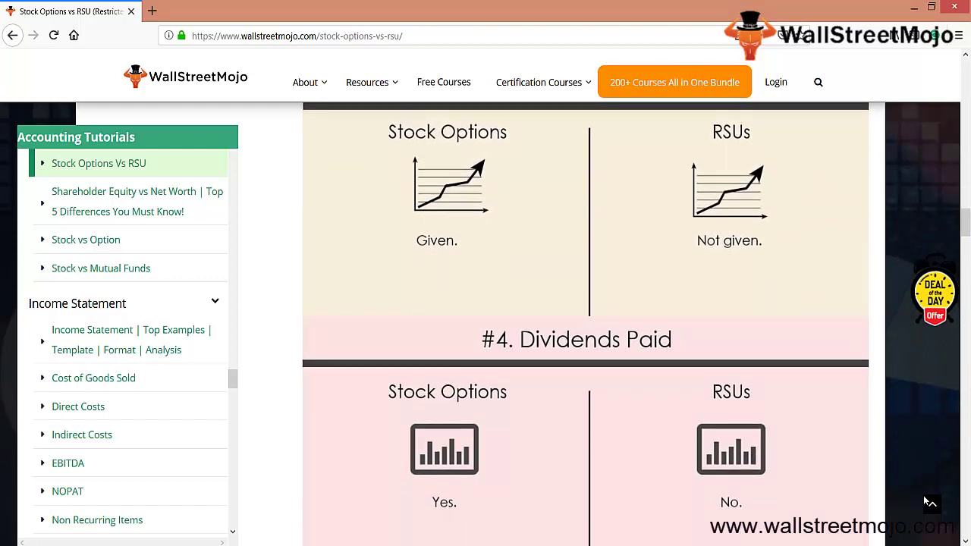
{"action": "scroll", "coordinate": [927, 502], "scroll_direction": "down", "scroll_amount": 4}
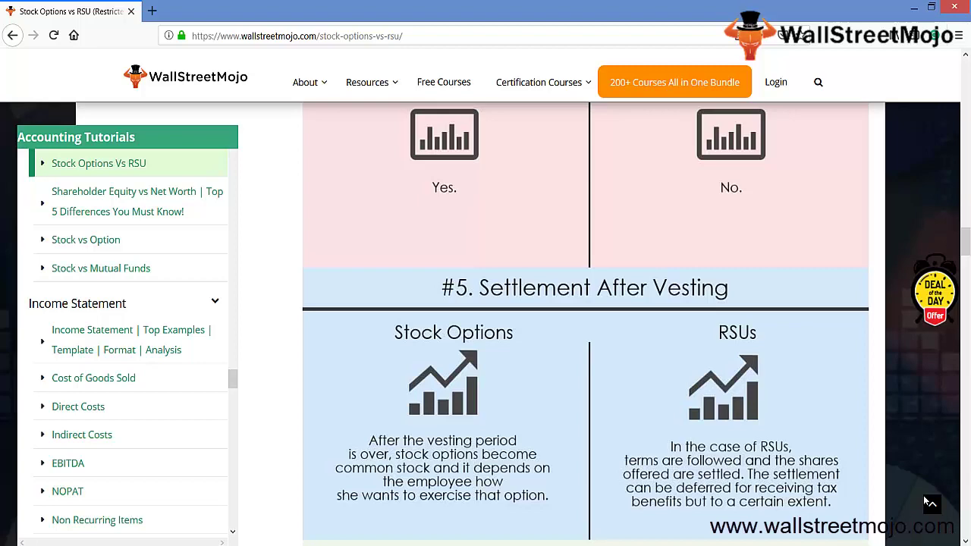
{"action": "scroll", "coordinate": [927, 502], "scroll_direction": "down", "scroll_amount": 4}
{"action": "scroll", "coordinate": [926, 502], "scroll_direction": "up", "scroll_amount": 1}
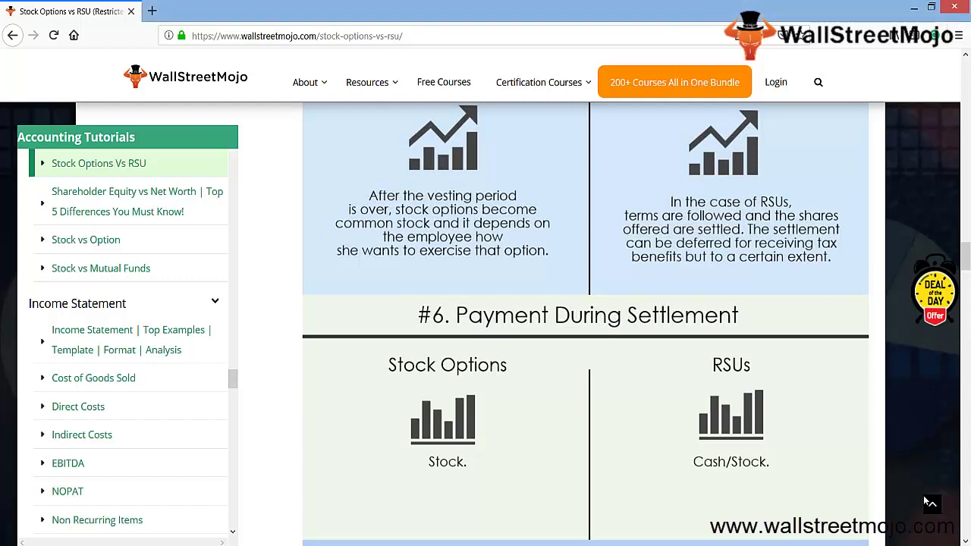
{"action": "scroll", "coordinate": [926, 502], "scroll_direction": "down", "scroll_amount": 4}
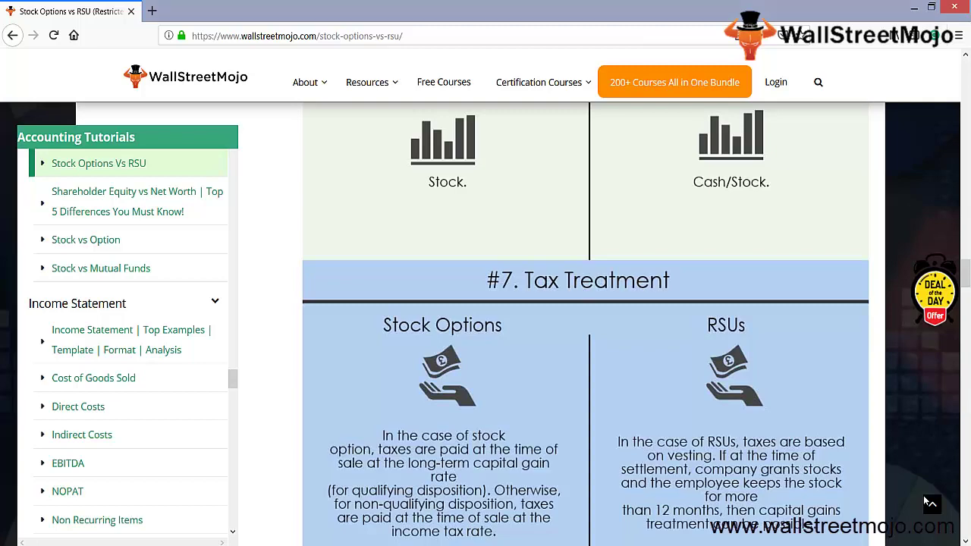
{"action": "scroll", "coordinate": [926, 502], "scroll_direction": "down", "scroll_amount": 1}
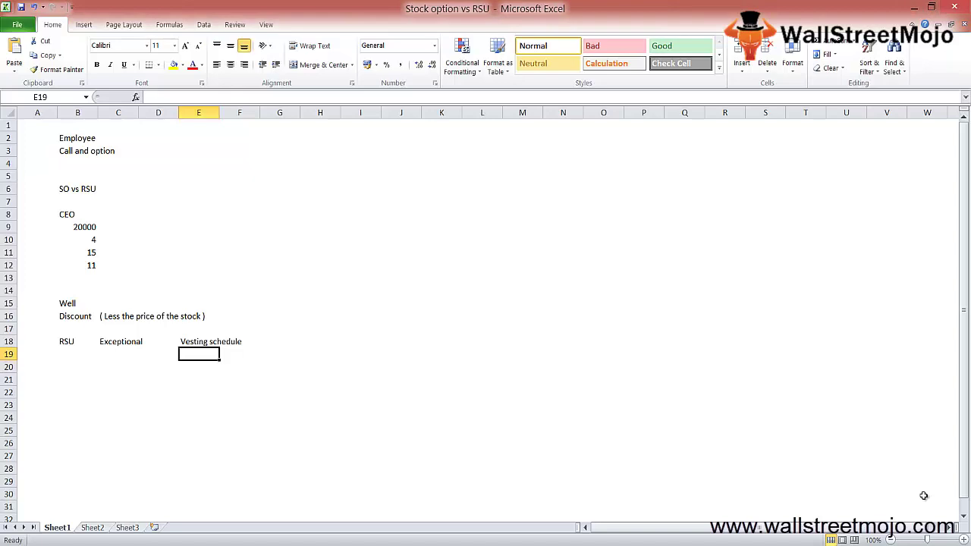
On Sheet2, put the heading 'Example' in cell B2.
{"action": "key", "text": "ctrl+Page_Down"}
{"action": "key", "text": "Down"}
{"action": "key", "text": "Right"}
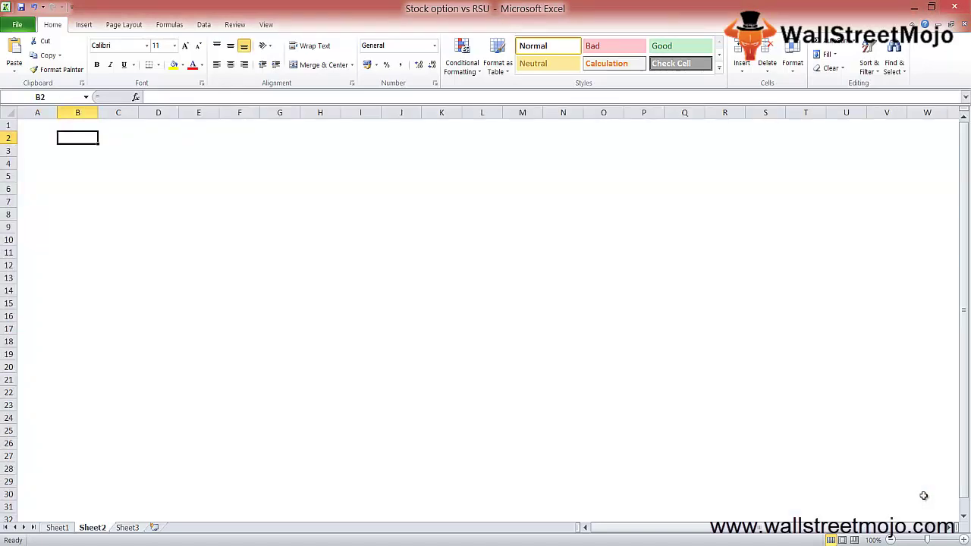
{"action": "type", "text": "Example"}
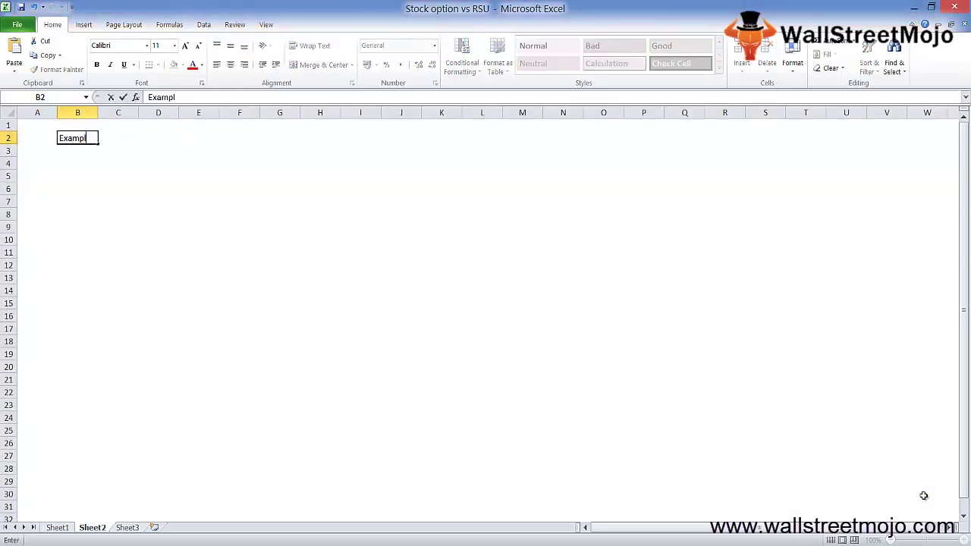
{"action": "key", "text": "Return"}
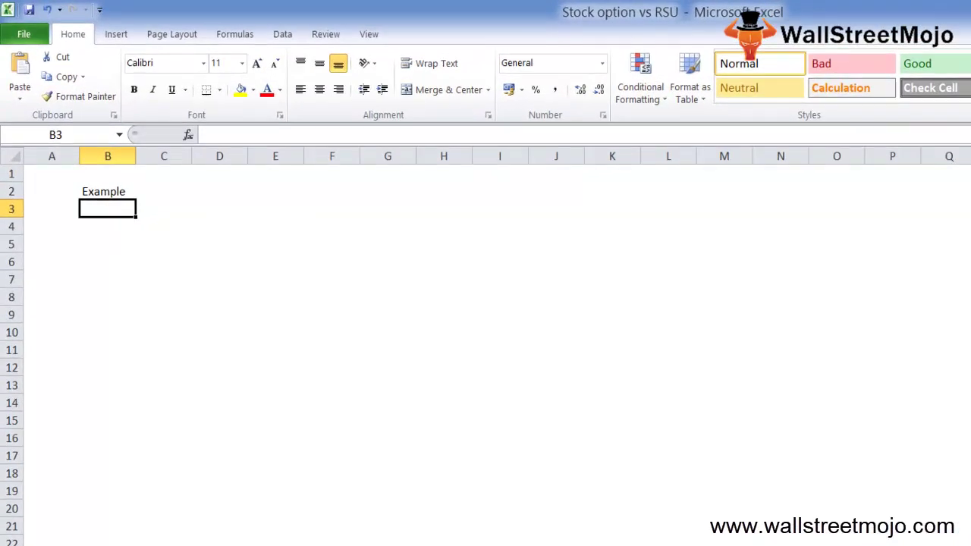
Enter the label 'KG' in cell B4.
{"action": "left_click", "coordinate": [107, 243]}
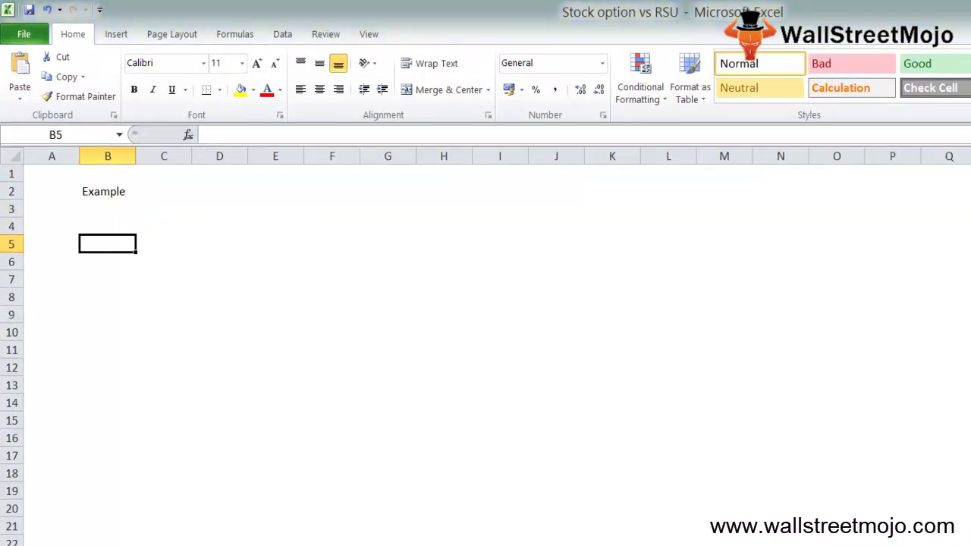
{"action": "left_click", "coordinate": [107, 262]}
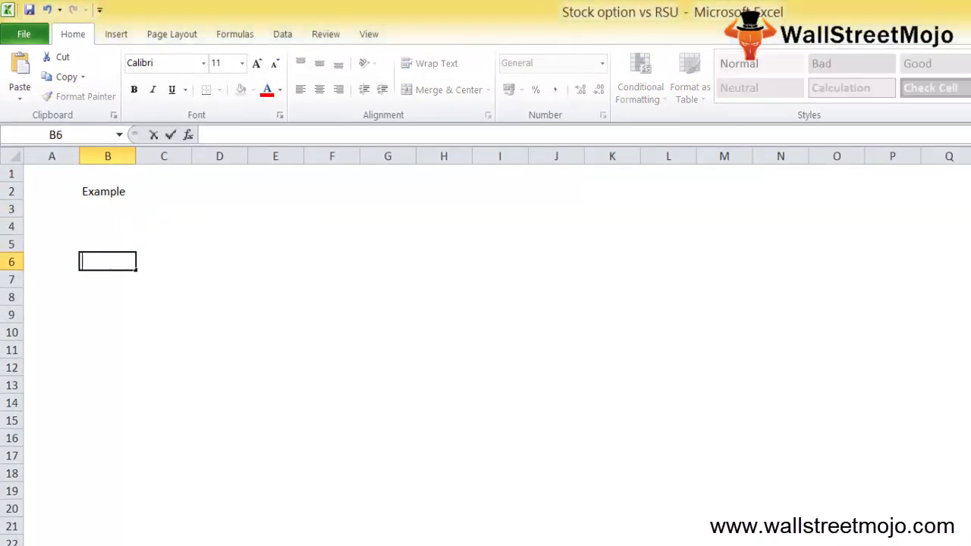
{"action": "left_click", "coordinate": [107, 244]}
{"action": "left_click", "coordinate": [107, 226]}
{"action": "type", "text": "KG"}
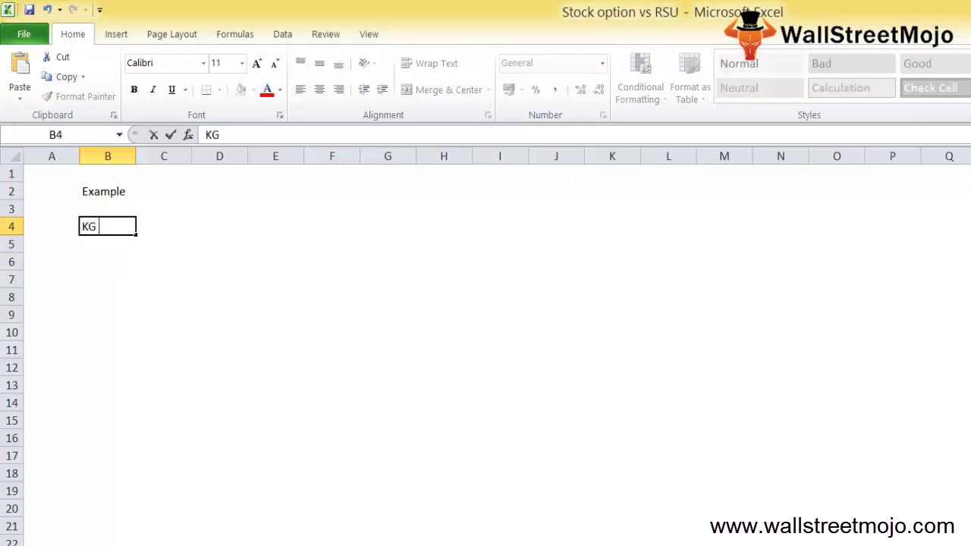
{"action": "key", "text": "Return"}
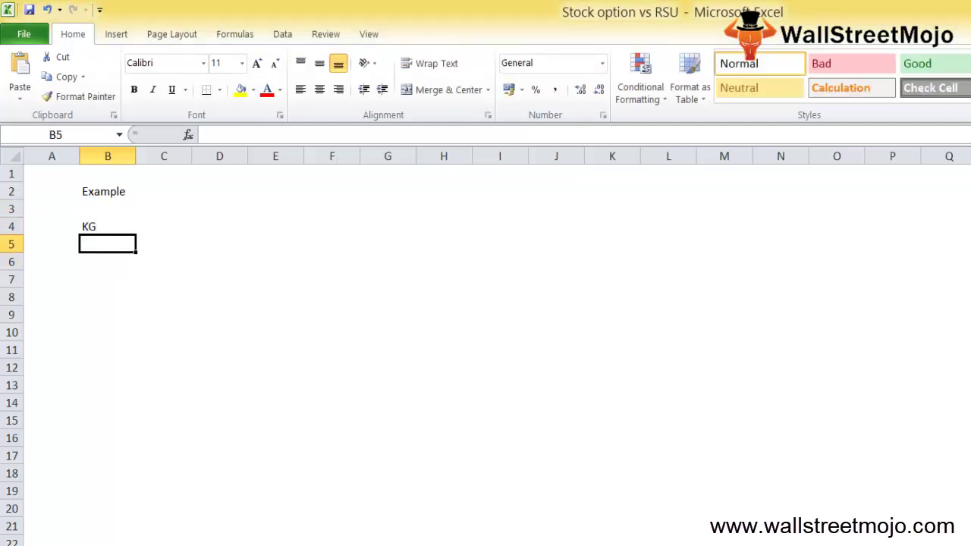
{"action": "left_click", "coordinate": [107, 225]}
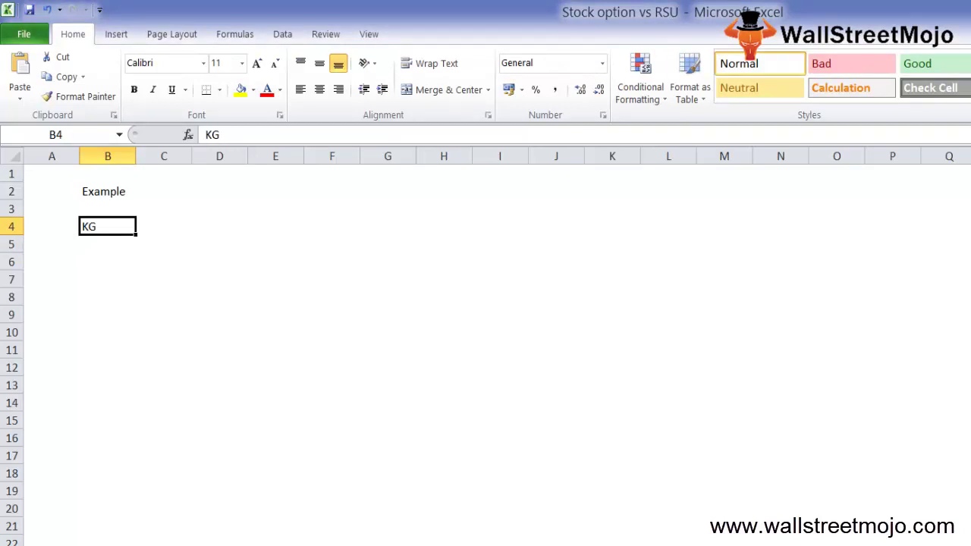
{"action": "left_click", "coordinate": [107, 244]}
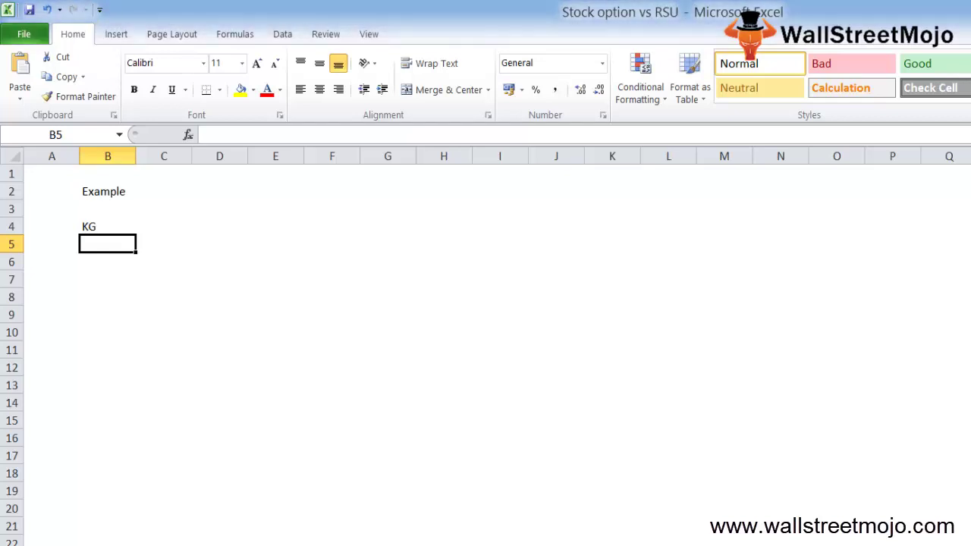
{"action": "left_click", "coordinate": [107, 226]}
Enter 2000 in B6 and label it 'RSU' in A6.
{"action": "left_click", "coordinate": [106, 261]}
{"action": "type", "text": "2000"}
{"action": "left_click", "coordinate": [51, 261]}
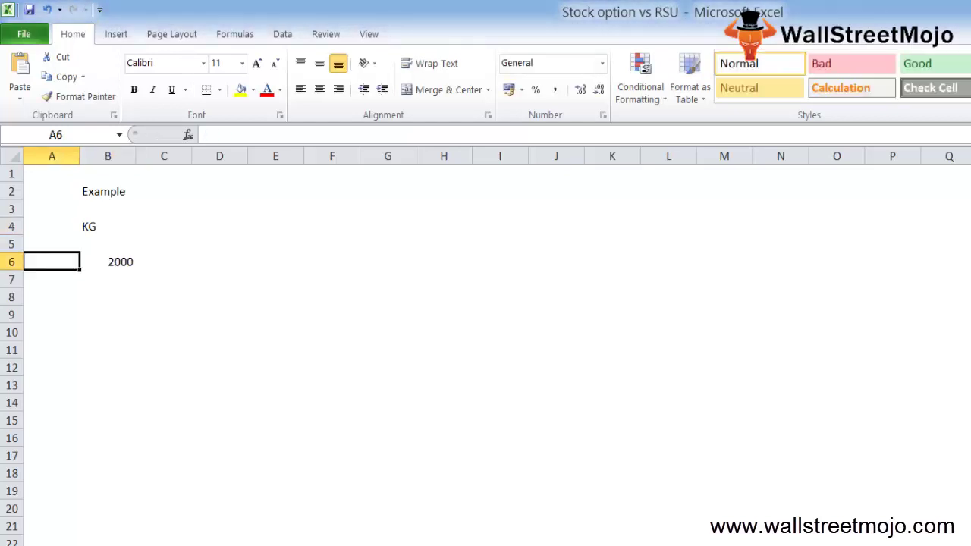
{"action": "type", "text": "RSU"}
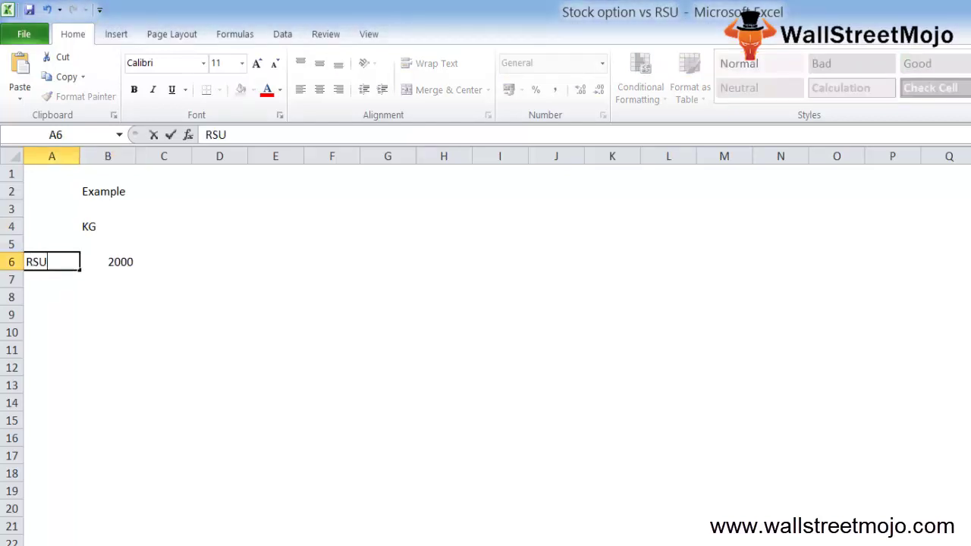
{"action": "key", "text": "Return"}
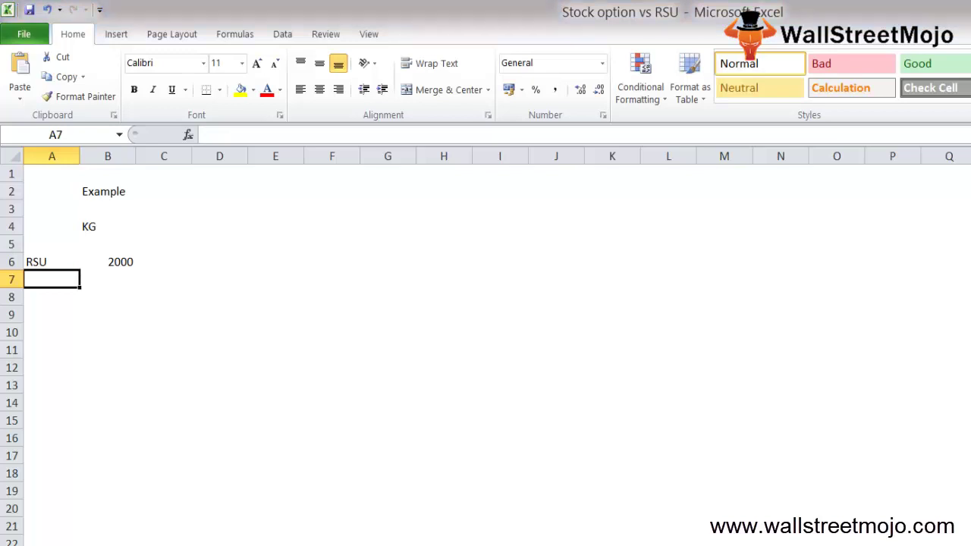
Add '400 Shares each year' in B8 and '5 Years' in D8.
{"action": "left_click", "coordinate": [107, 296]}
{"action": "type", "text": "400 Sha"}
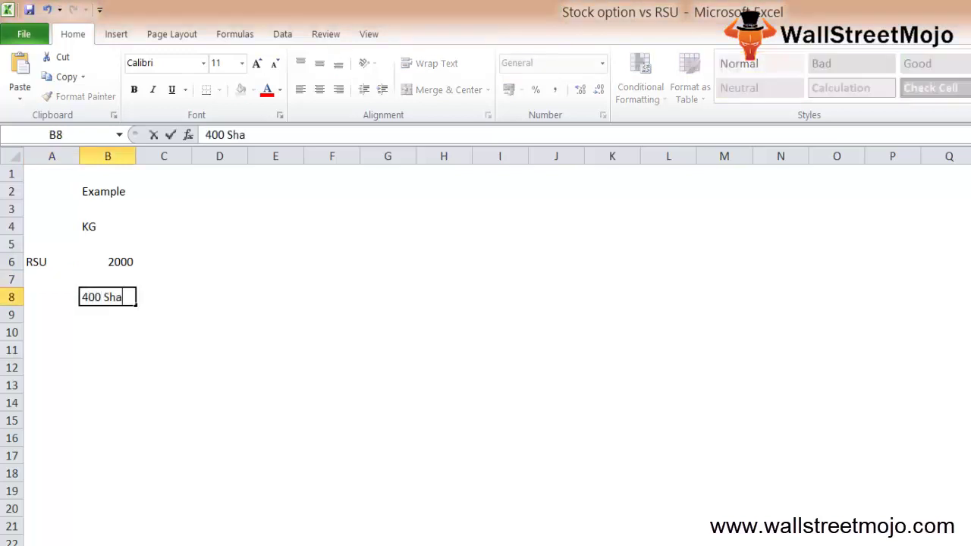
{"action": "type", "text": "res each year"}
{"action": "key", "text": "Return"}
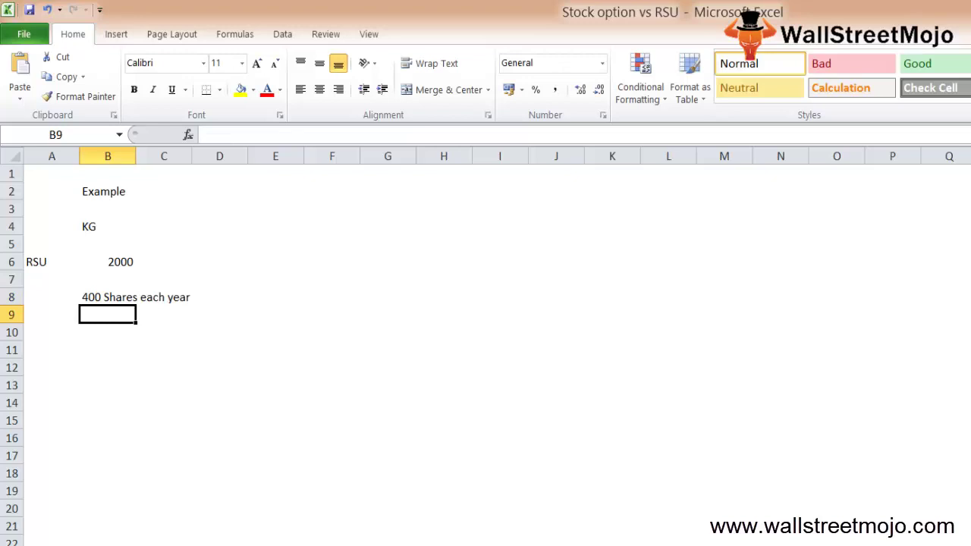
{"action": "left_click", "coordinate": [163, 297]}
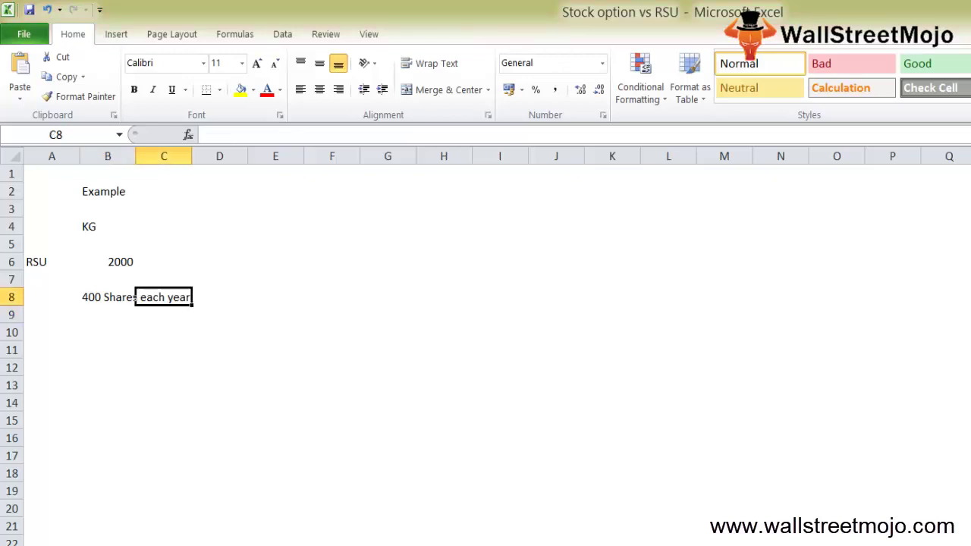
{"action": "left_click", "coordinate": [219, 296]}
{"action": "type", "text": "5 Years"}
{"action": "key", "text": "Return"}
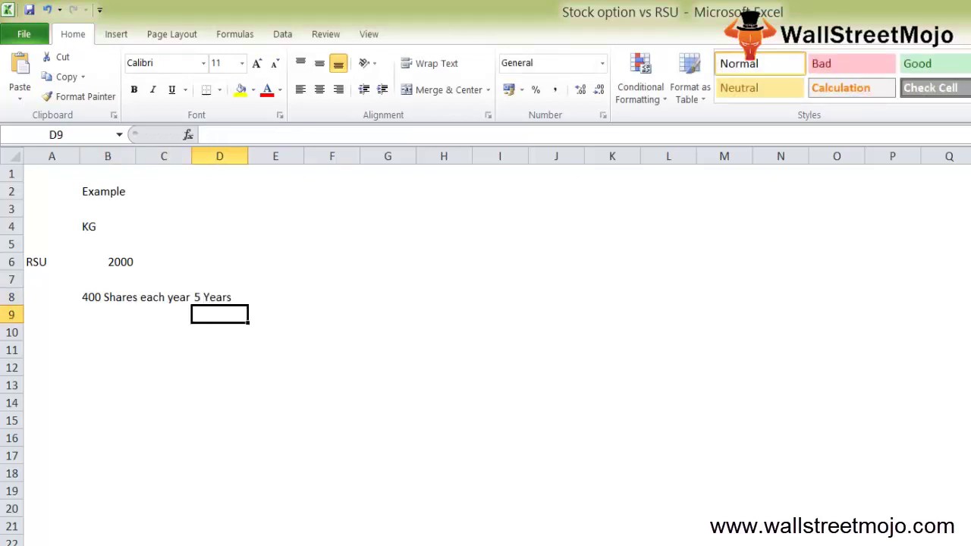
Enter 800 in B7 beneath the 2000.
{"action": "key", "text": "Up"}
{"action": "key", "text": "Up"}
{"action": "key", "text": "Up"}
{"action": "key", "text": "Up"}
{"action": "key", "text": "Up"}
{"action": "key", "text": "Left"}
{"action": "key", "text": "Left"}
{"action": "key", "text": "Left"}
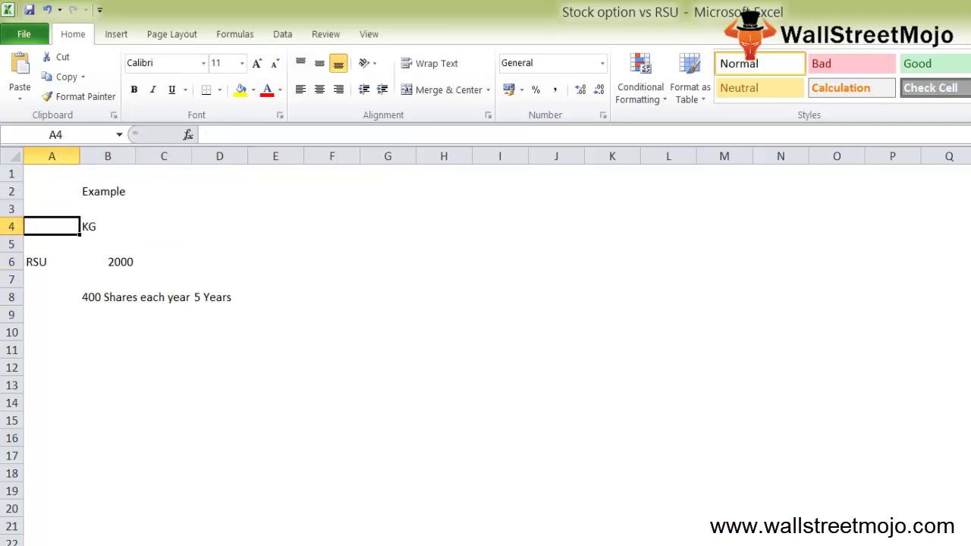
{"action": "left_click", "coordinate": [51, 262]}
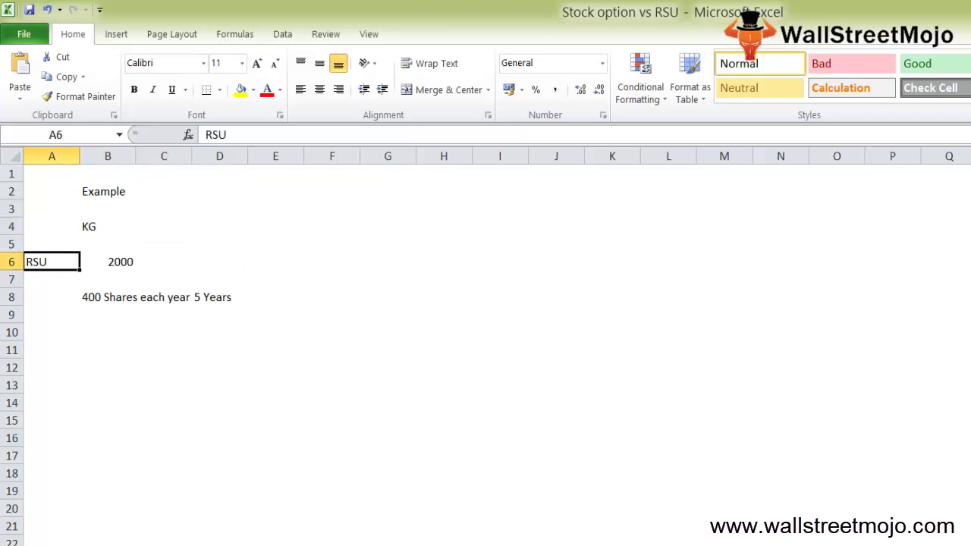
{"action": "left_click", "coordinate": [52, 279]}
{"action": "left_click", "coordinate": [107, 279]}
{"action": "type", "text": "800"}
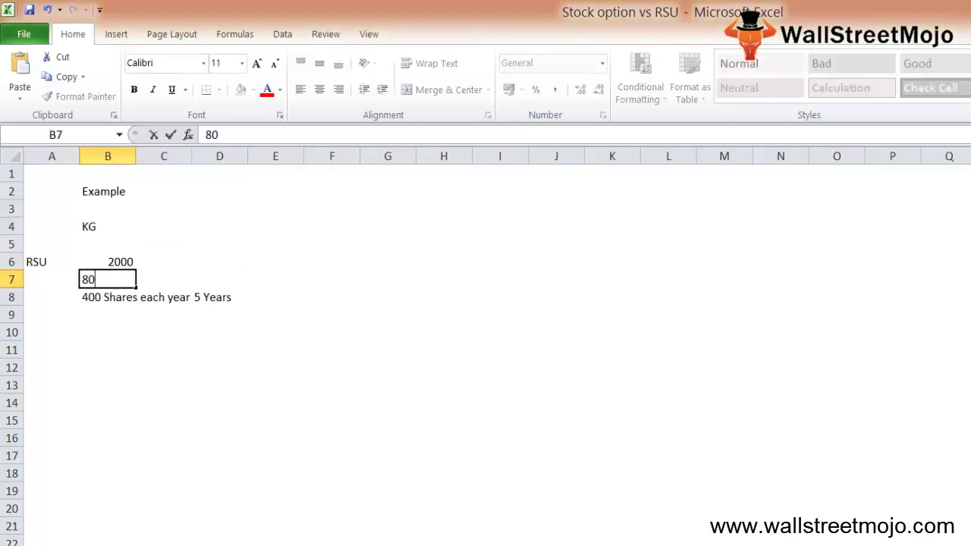
{"action": "left_click", "coordinate": [107, 331]}
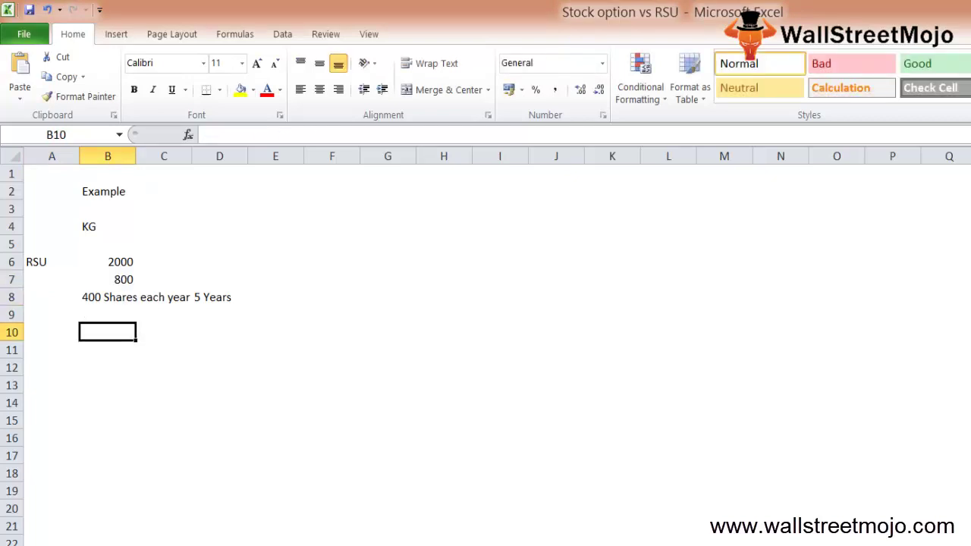
{"action": "left_click", "coordinate": [107, 367]}
{"action": "left_click", "coordinate": [107, 349]}
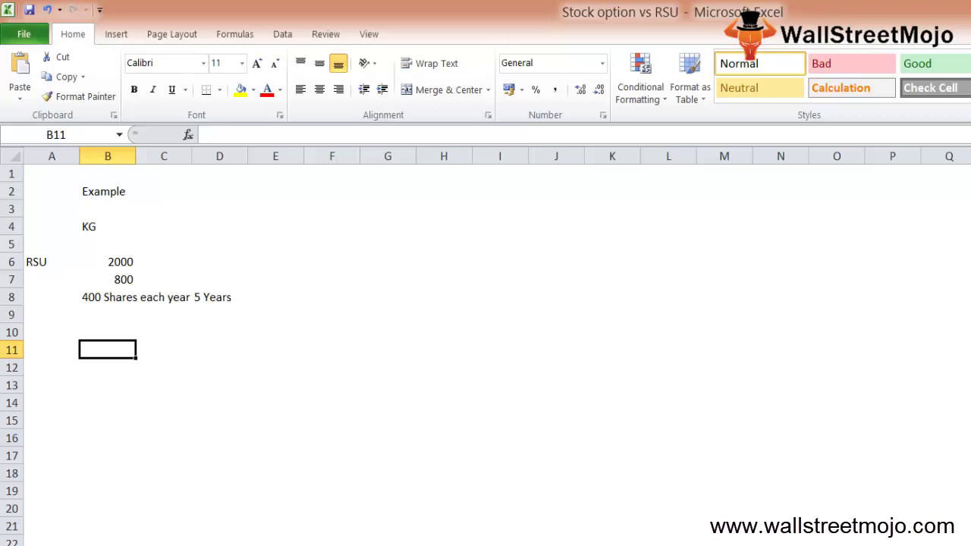
Label B11 'Capital Gain' and enter the share price 10 in B12.
{"action": "type", "text": "Capital Gq"}
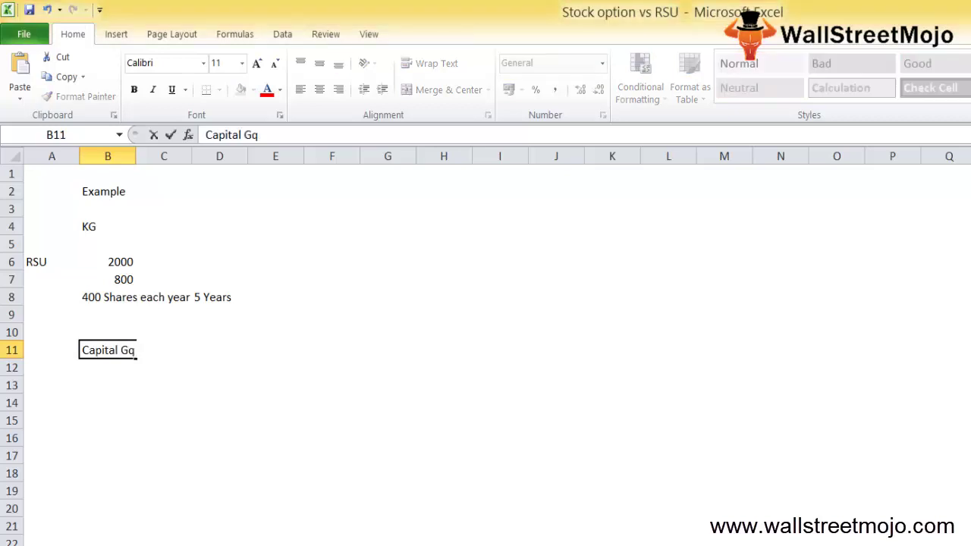
{"action": "key", "text": "BackSpace"}
{"action": "type", "text": "ain"}
{"action": "key", "text": "Return"}
{"action": "left_click", "coordinate": [107, 384]}
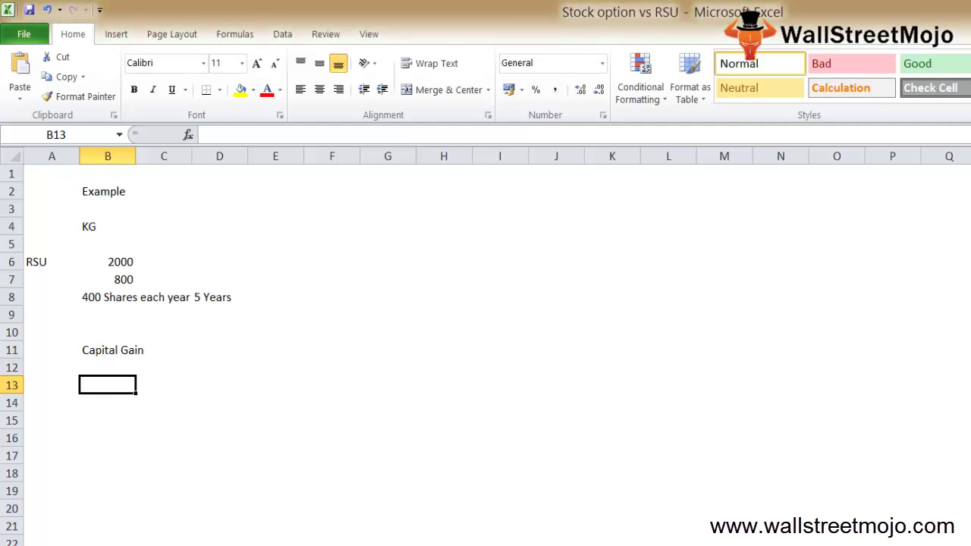
{"action": "left_click", "coordinate": [107, 367]}
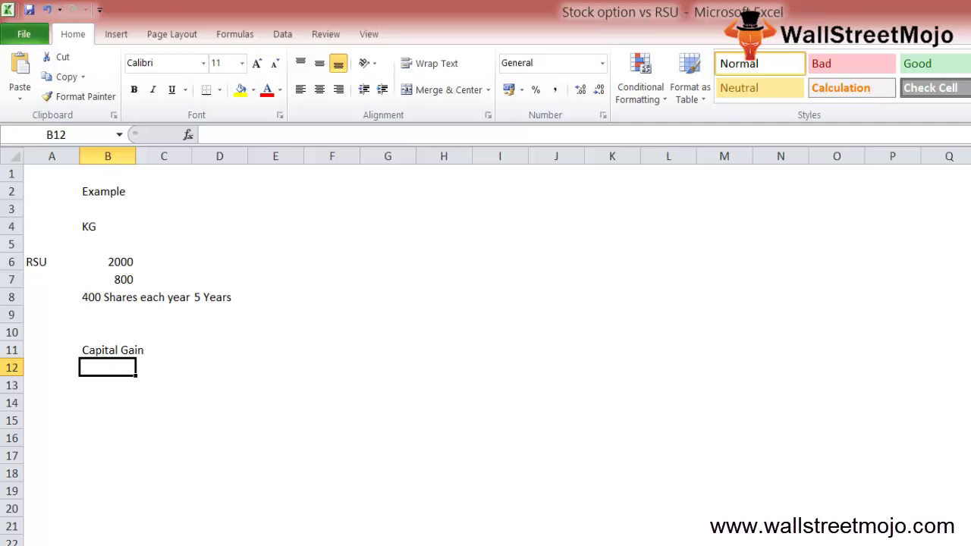
{"action": "type", "text": "10"}
Enter the formula =B6*B12 in B14, giving 20000.
{"action": "left_click", "coordinate": [107, 402]}
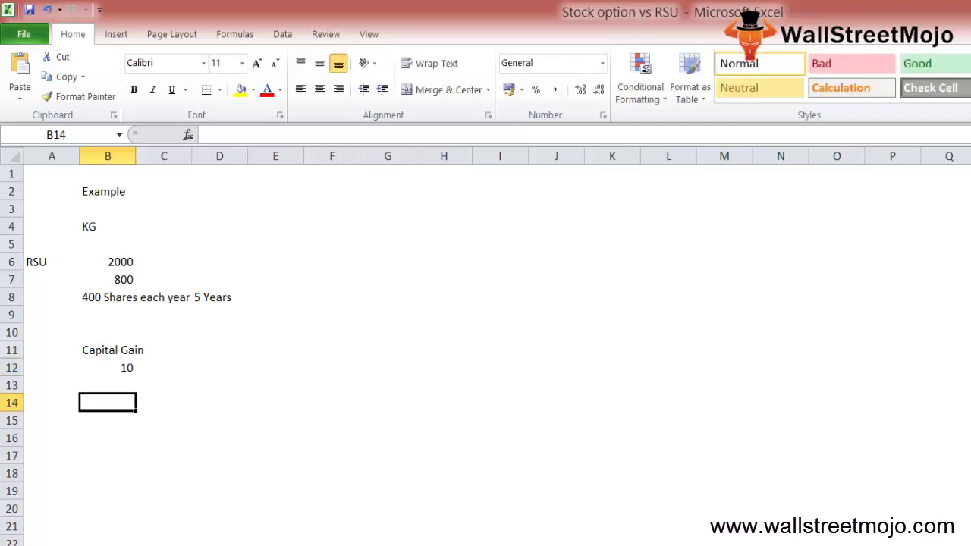
{"action": "type", "text": "="}
{"action": "key", "text": "Up"}
{"action": "key", "text": "Up"}
{"action": "key", "text": "Up"}
{"action": "key", "text": "Up"}
{"action": "key", "text": "Up"}
{"action": "key", "text": "Up"}
{"action": "key", "text": "Up"}
{"action": "key", "text": "Up"}
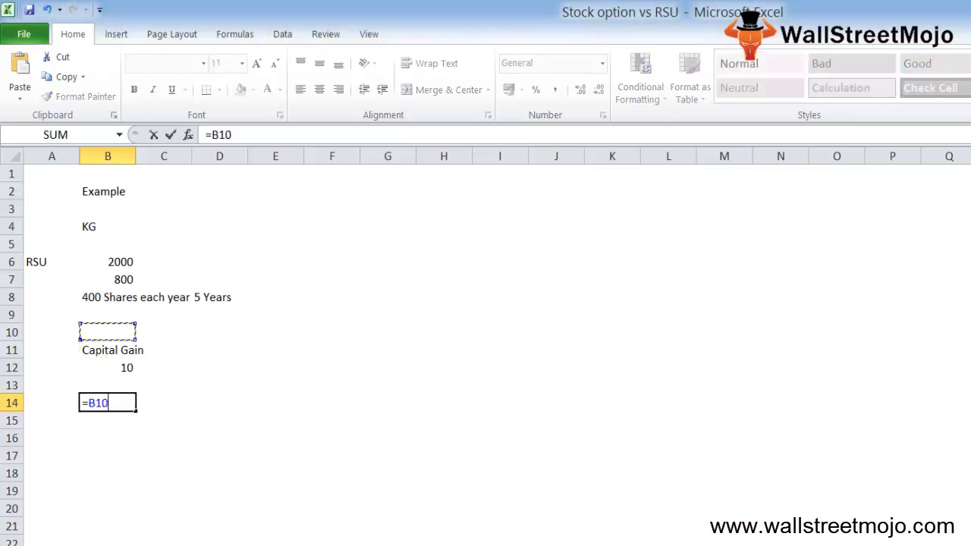
{"action": "type", "text": "*"}
{"action": "key", "text": "Up"}
{"action": "key", "text": "Up"}
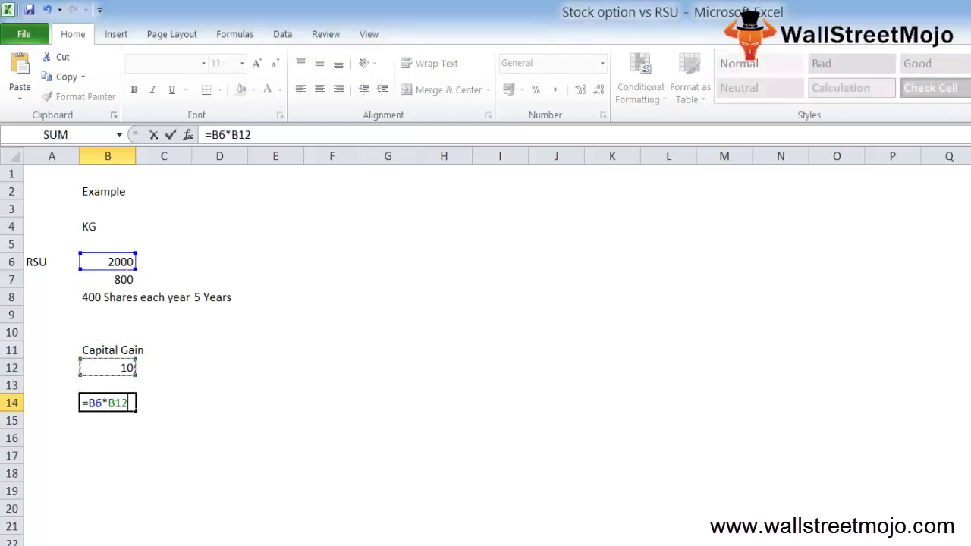
{"action": "key", "text": "Return"}
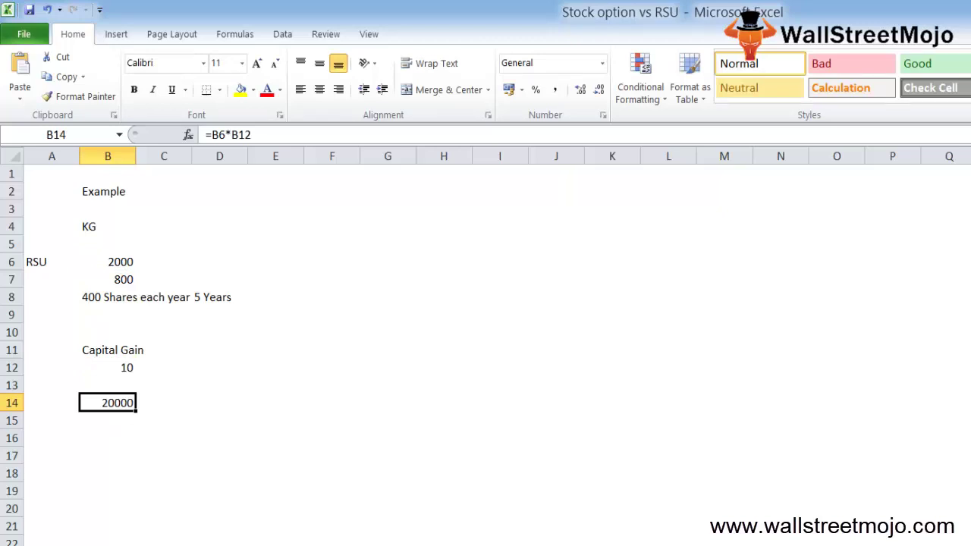
Enter 5000 in B15 and =B14-B15 in B16, giving 15000.
{"action": "left_click", "coordinate": [107, 420]}
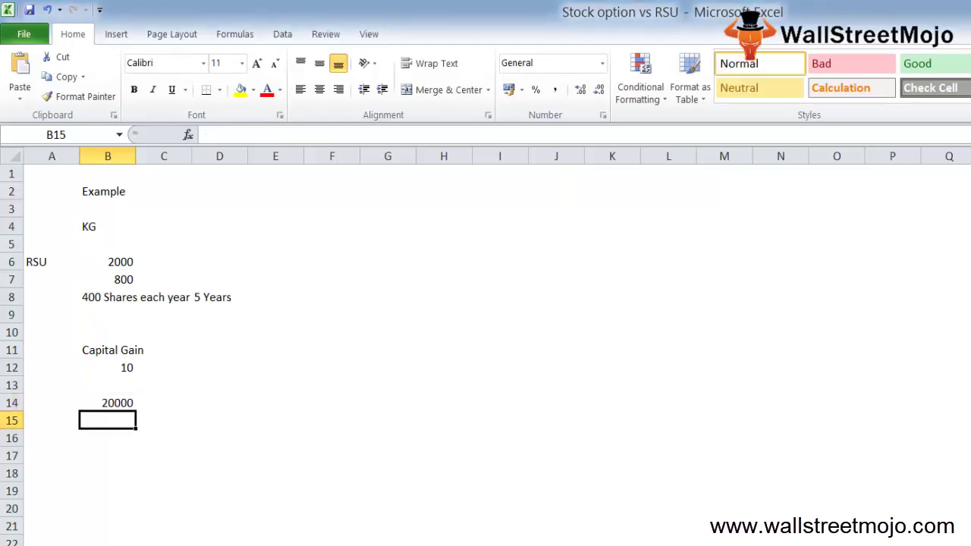
{"action": "type", "text": "5000"}
{"action": "key", "text": "Return"}
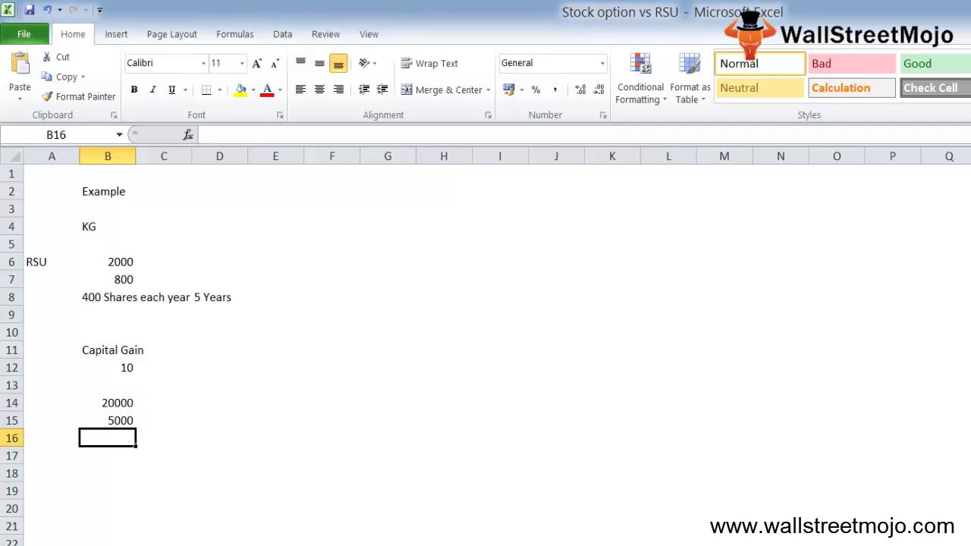
{"action": "type", "text": "="}
{"action": "key", "text": "Up"}
{"action": "key", "text": "Up"}
{"action": "type", "text": "-"}
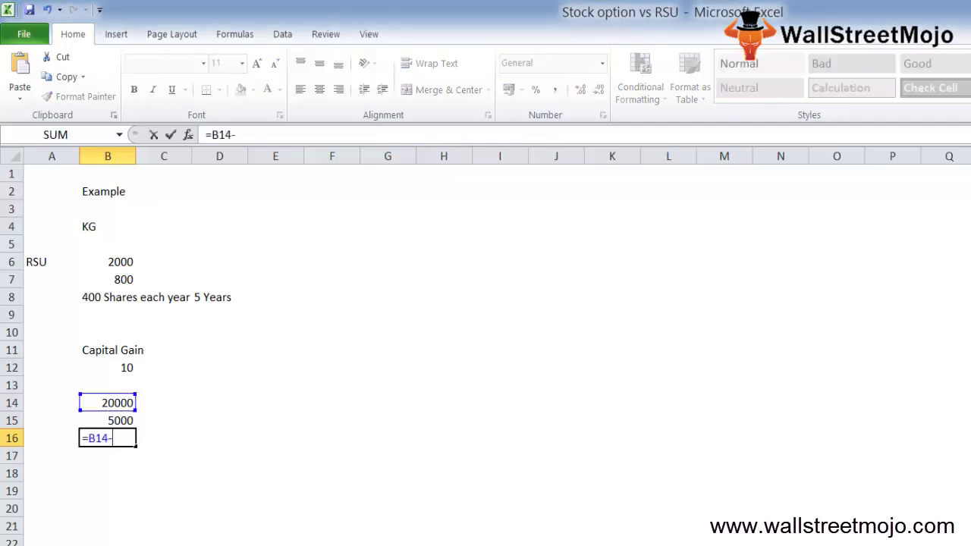
{"action": "key", "text": "Up"}
{"action": "key", "text": "Return"}
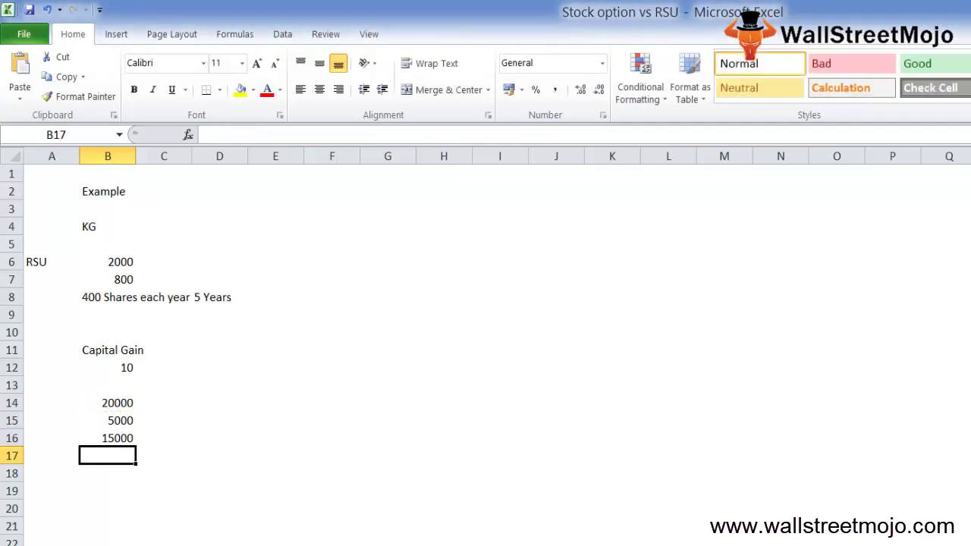
{"action": "key", "text": "Up"}
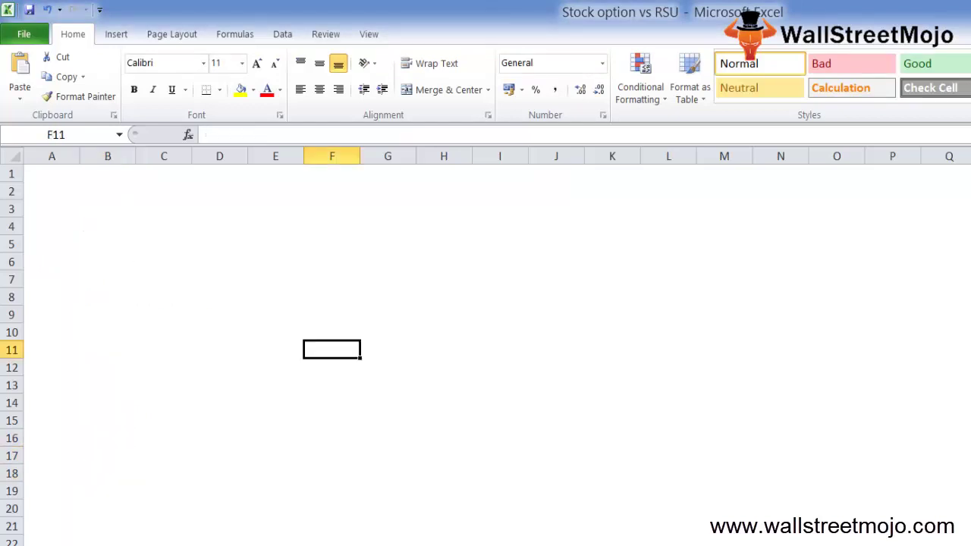
{"action": "key", "text": "Up"}
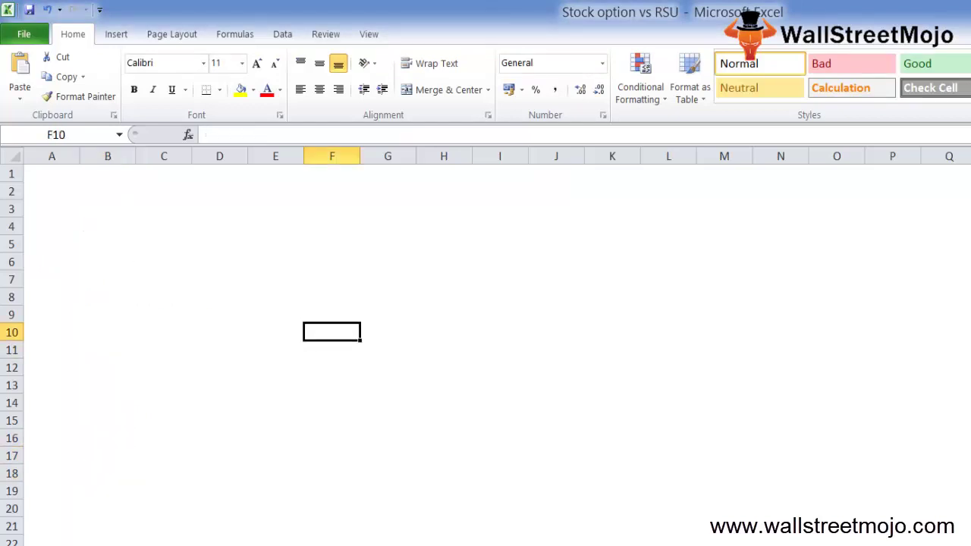
Enter 'Extra ordinarry' in cell B3 of the new blank worksheet.
{"action": "key", "text": "Up"}
{"action": "key", "text": "Left"}
{"action": "key", "text": "Up"}
{"action": "key", "text": "Left"}
{"action": "key", "text": "Up"}
{"action": "key", "text": "Left"}
{"action": "key", "text": "Up"}
{"action": "key", "text": "Up"}
{"action": "key", "text": "Left"}
{"action": "key", "text": "Up"}
{"action": "key", "text": "Up"}
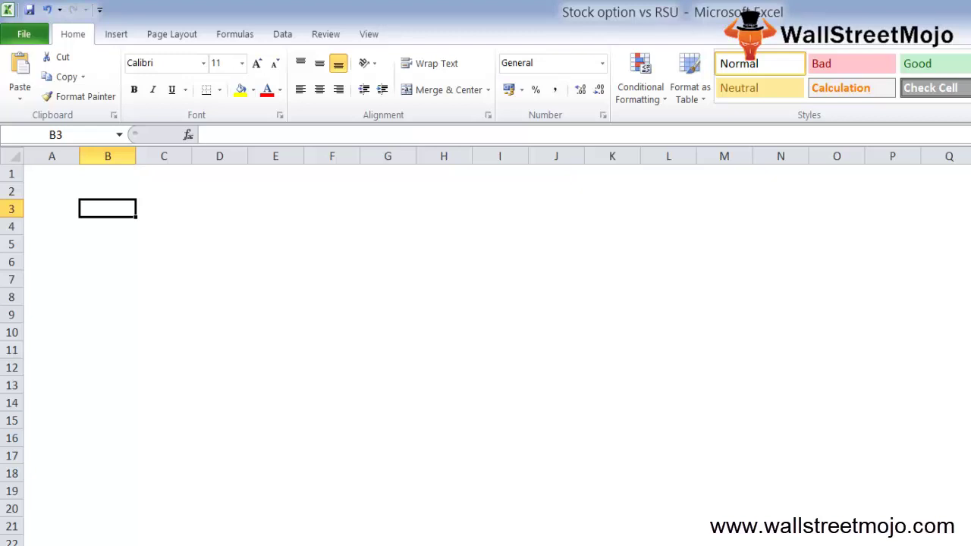
{"action": "type", "text": "Extra ordina"}
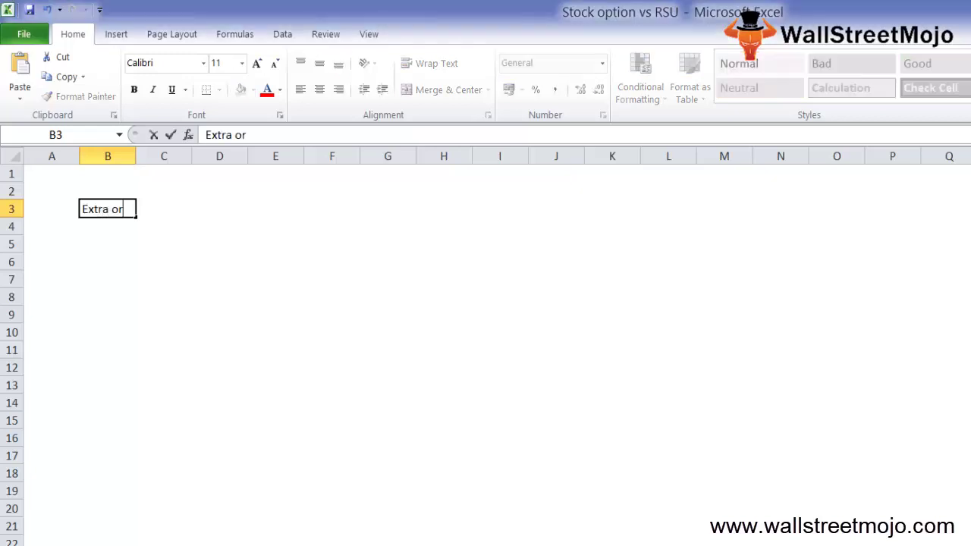
{"action": "type", "text": "y"}
{"action": "key", "text": "Return"}
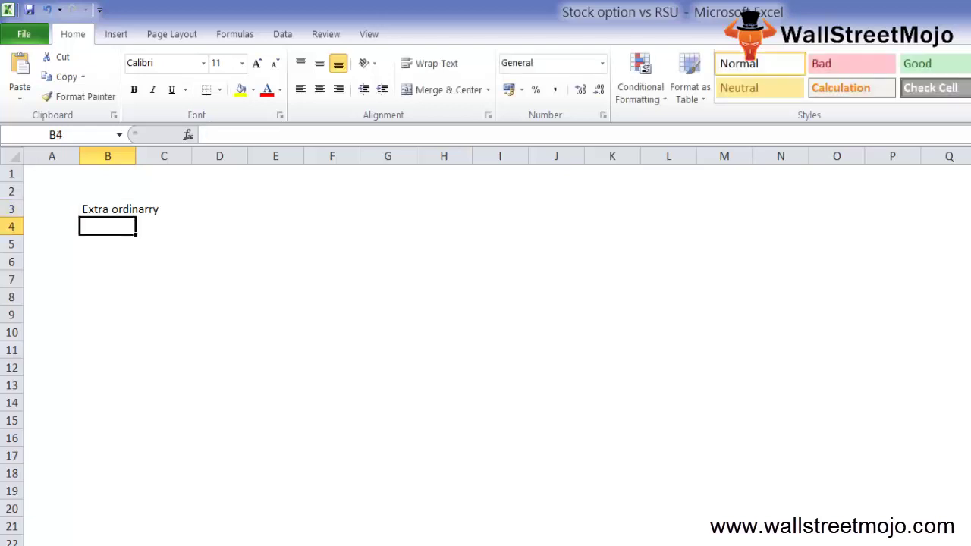
{"action": "left_click", "coordinate": [107, 243]}
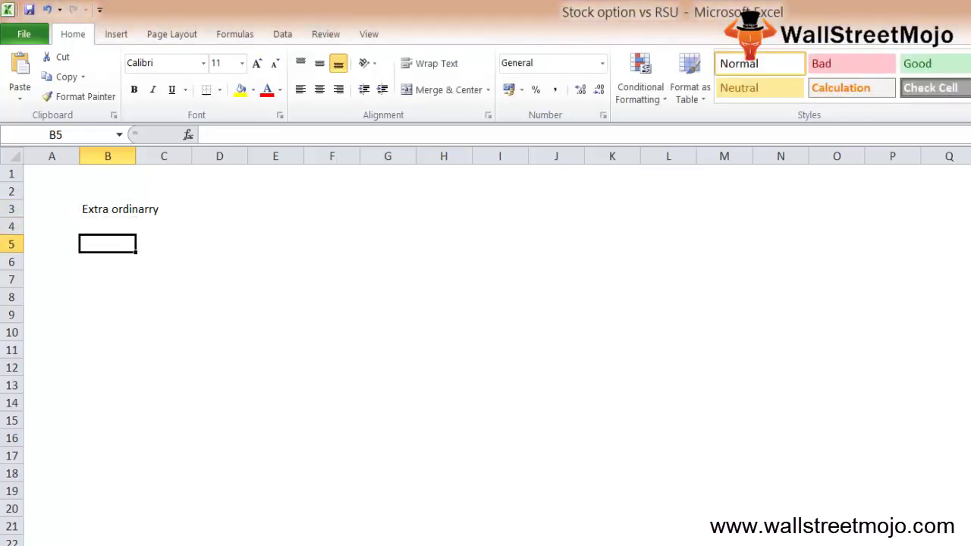